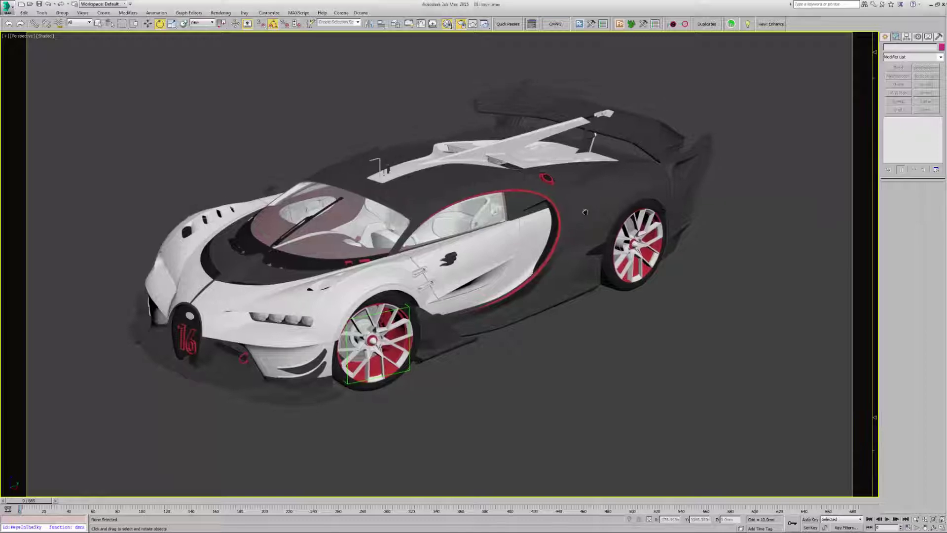
Switch to the four-viewport layout, activate the side view and nudge the car's front view slightly.
left_click(941, 527)
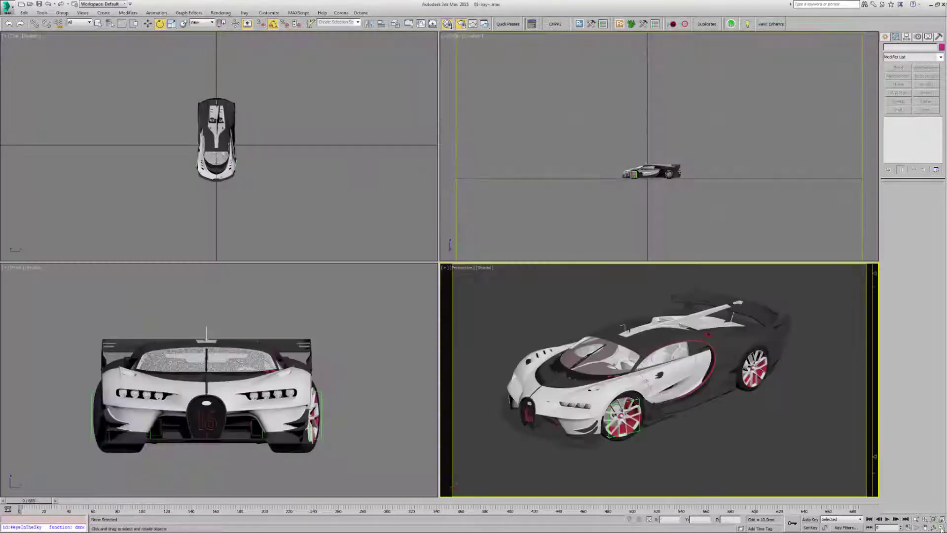
left_click(262, 153)
middle_click_drag(232, 327, 233, 325)
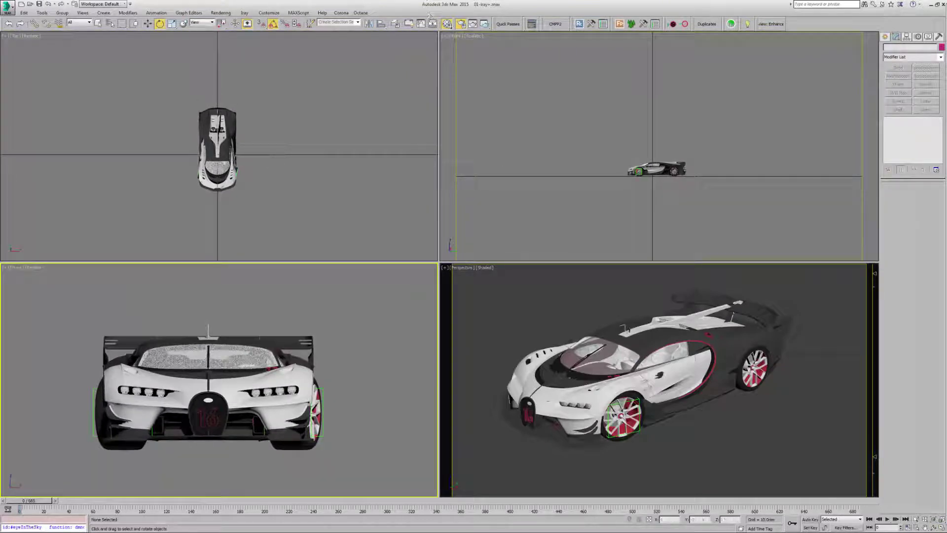
Open the Environment and Effects dialog with 8 and close it again.
key("8")
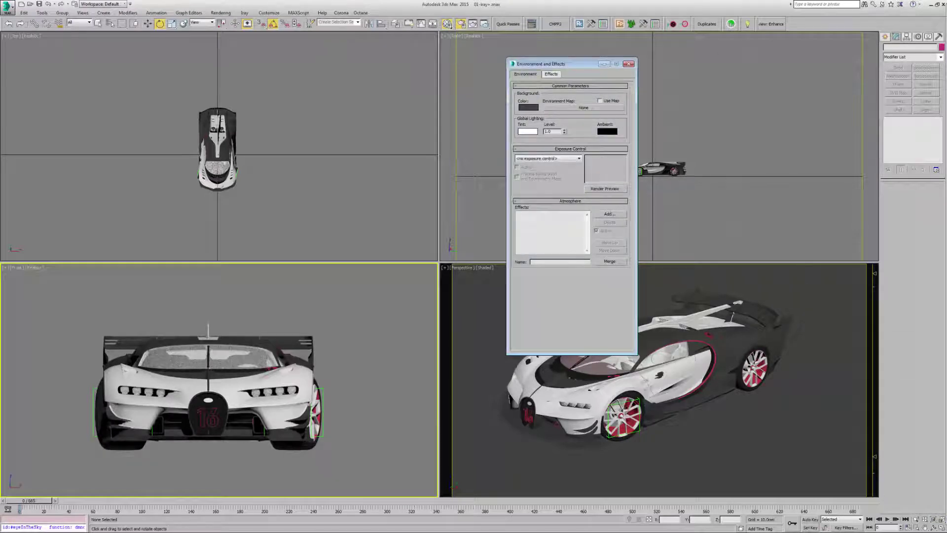
key("8")
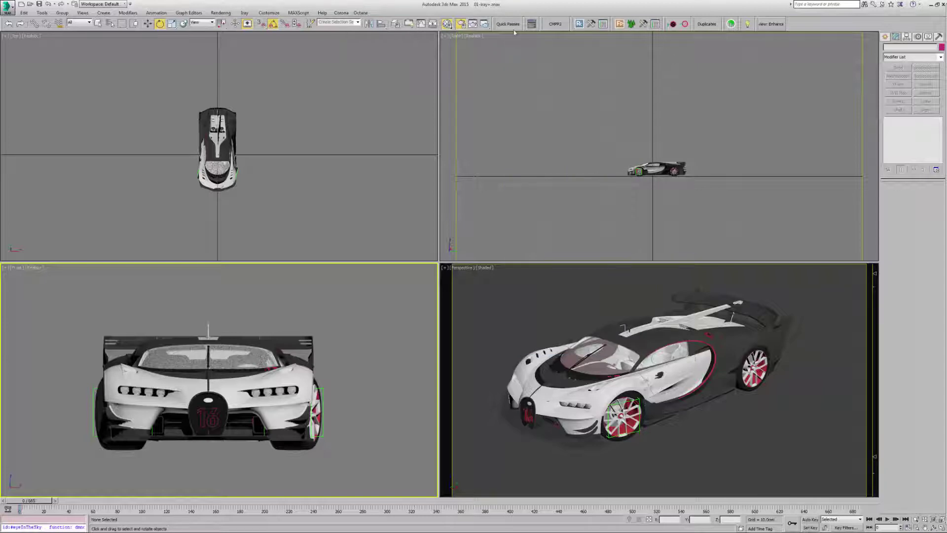
Create an Iray+ IBL environment light in the Top view and centre it on the car.
left_click(886, 36)
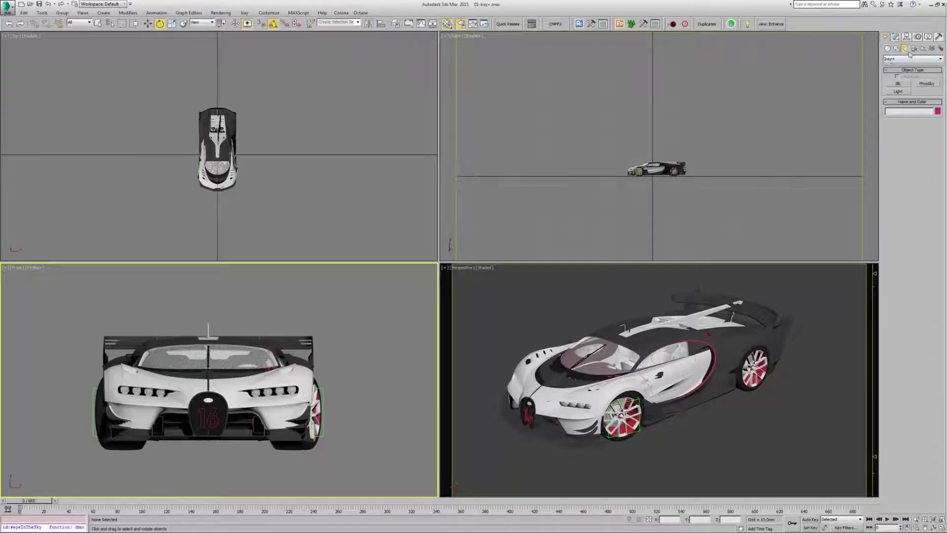
left_click(911, 59)
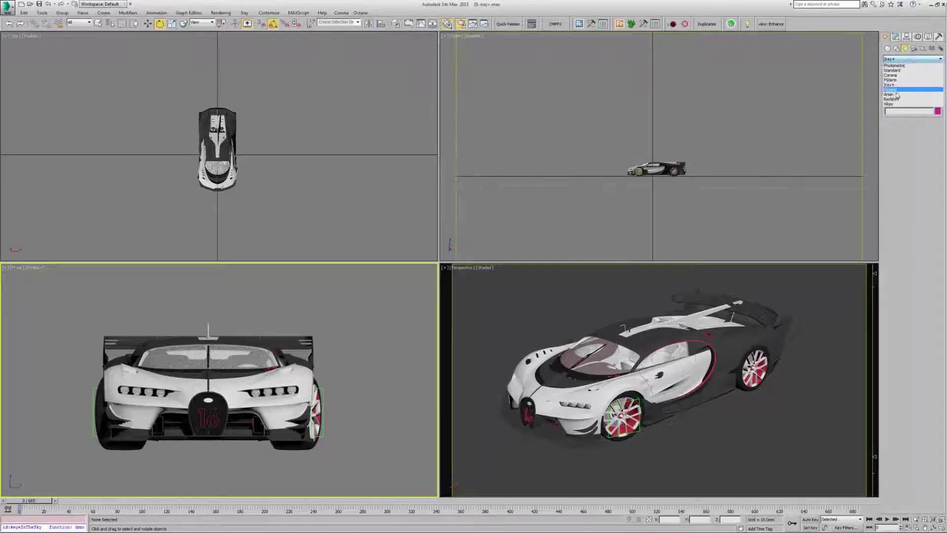
left_click(911, 85)
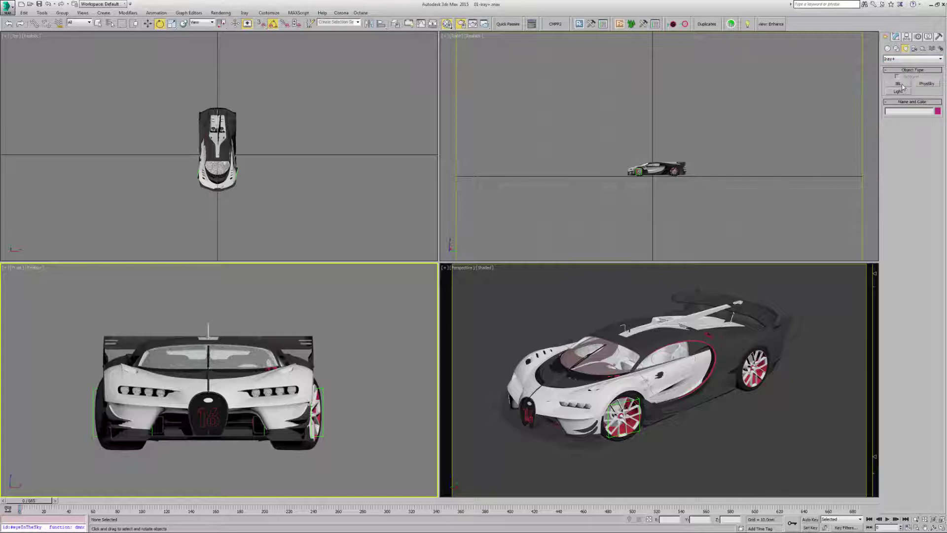
left_click(901, 85)
left_click(278, 143)
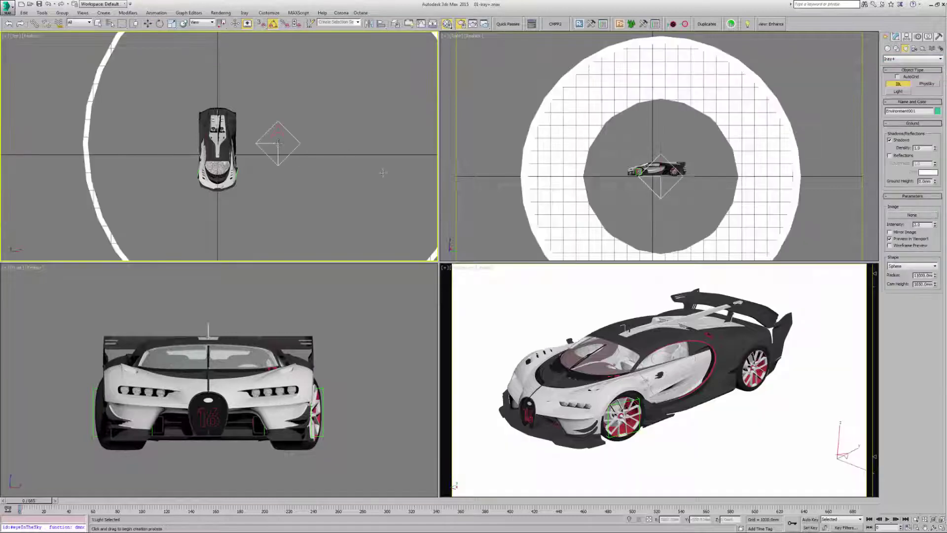
left_click(148, 23)
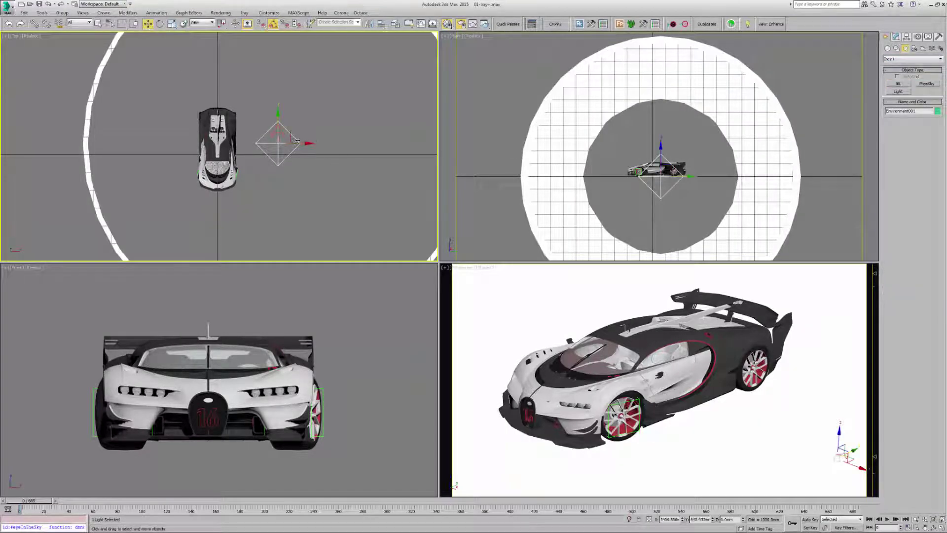
left_click_drag(291, 135, 230, 143)
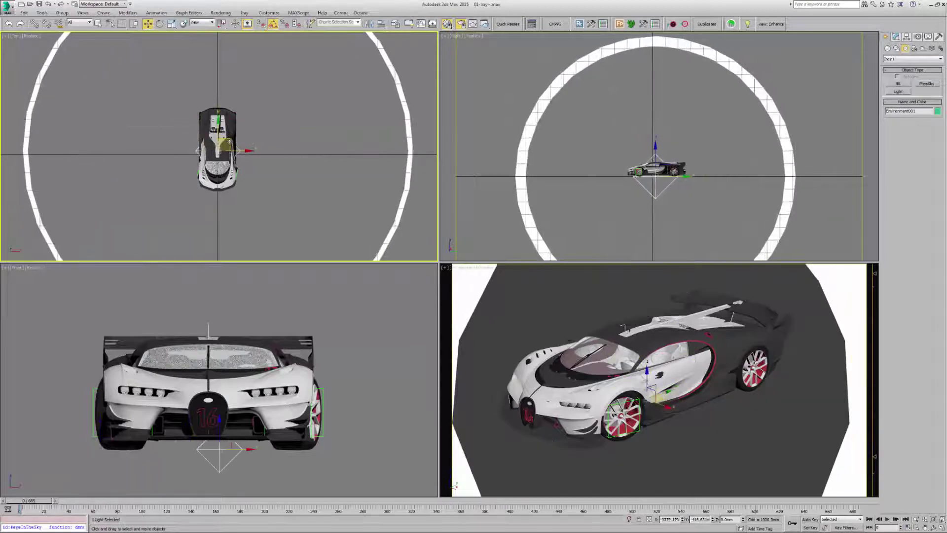
left_click_drag(760, 243, 760, 231)
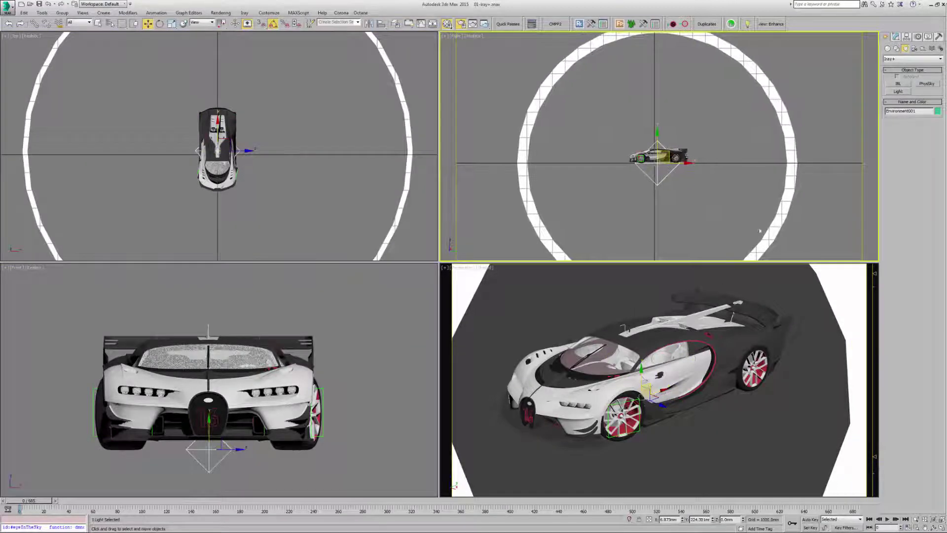
Show the Perspective view full-screen and zoom out to see the whole dome.
middle_click(752, 406)
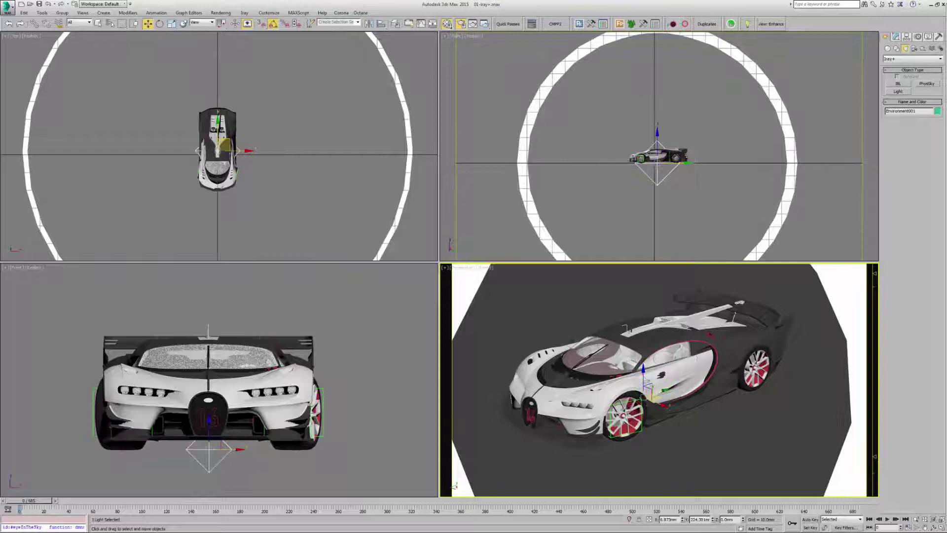
left_click(942, 527)
left_click(916, 519)
left_click_drag(420, 301, 420, 276)
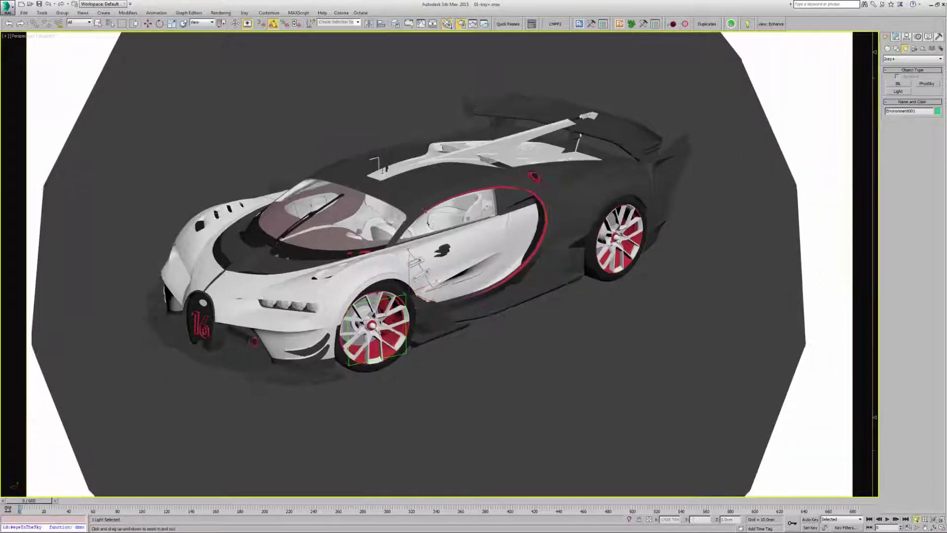
left_click_drag(510, 100, 617, 98)
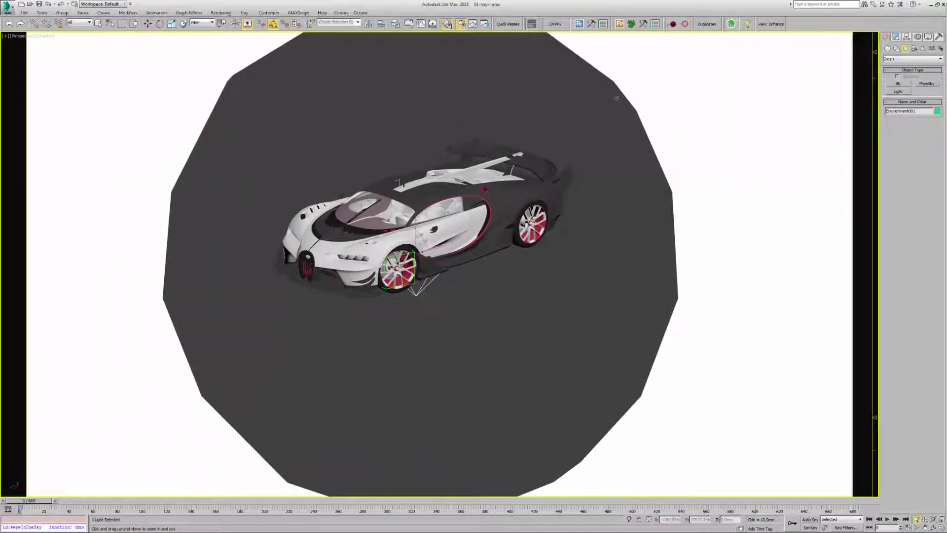
Assign the Lands End 4.hdr map to the IBL dome's image as an instance.
left_click(896, 37)
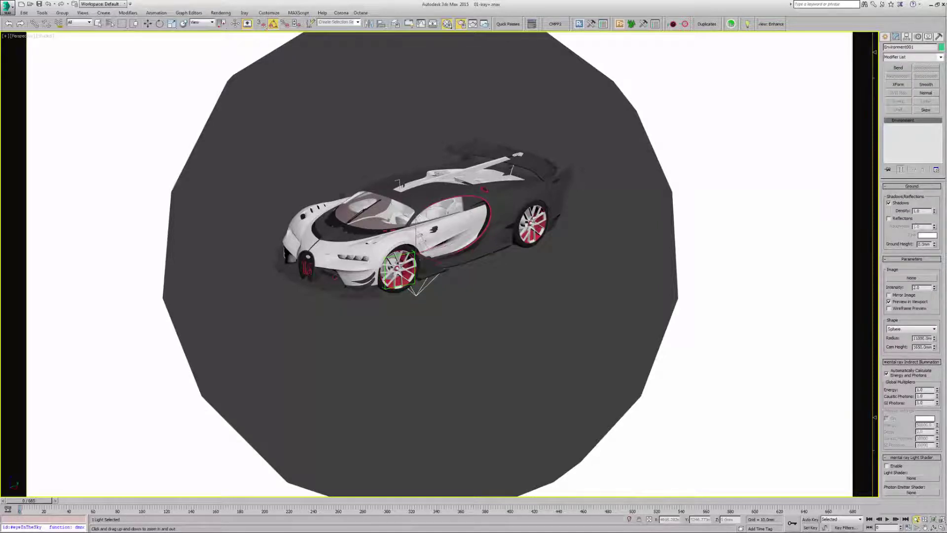
left_click_drag(897, 281, 898, 280)
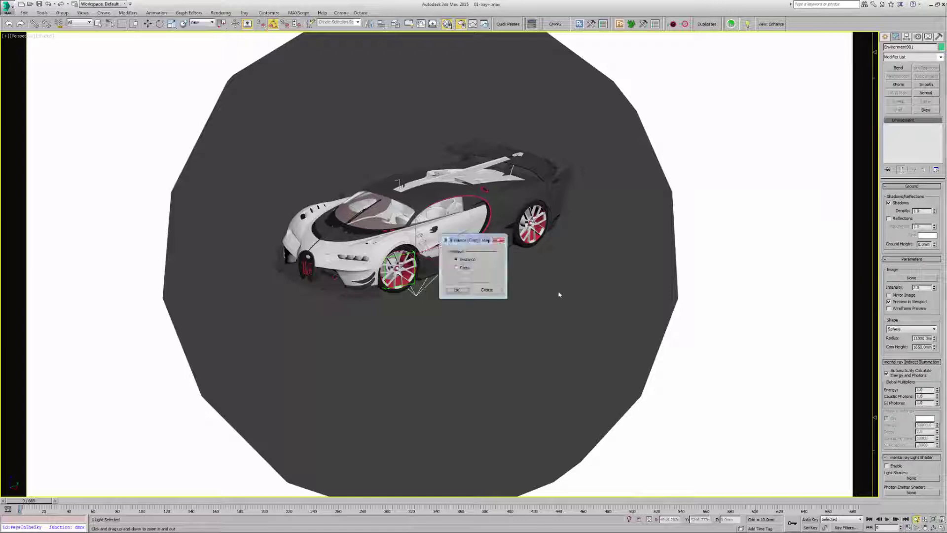
left_click(457, 290)
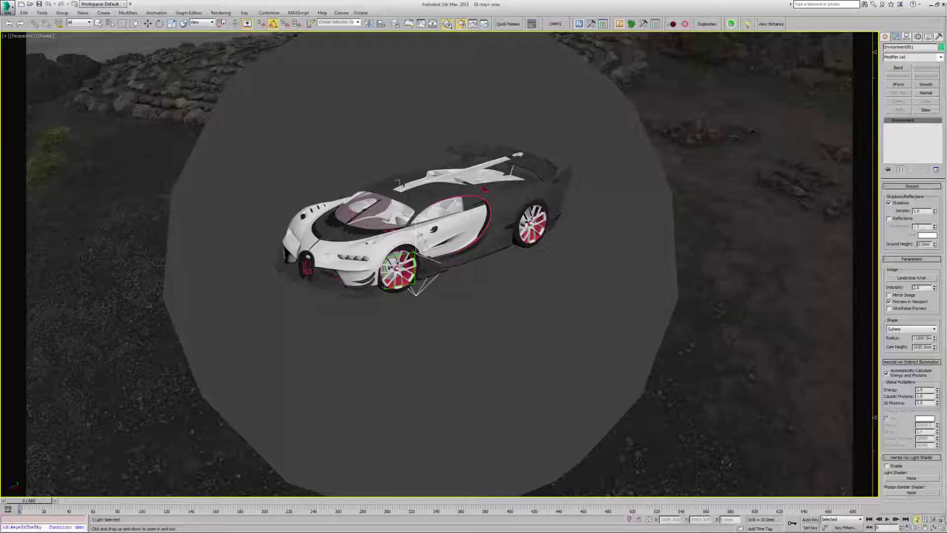
key("m")
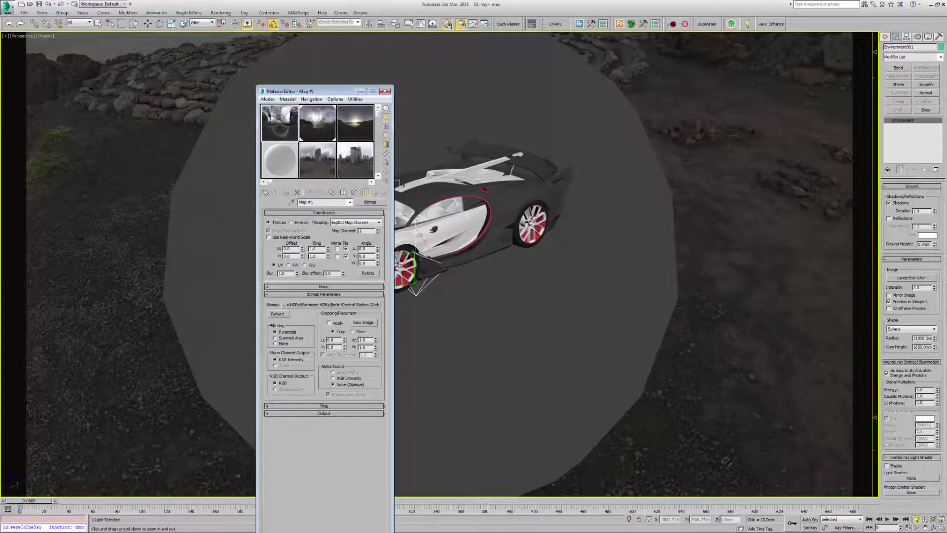
key("m")
key("w")
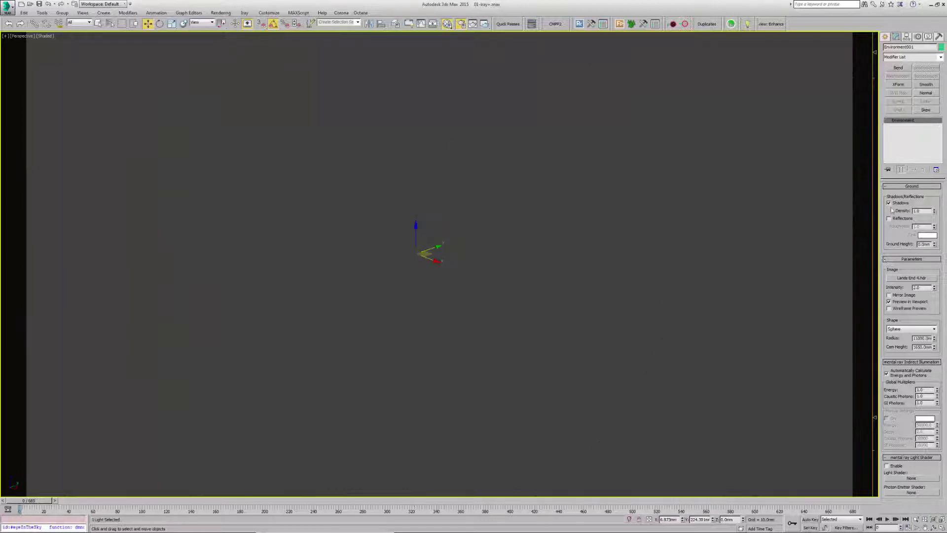
Toggle the dome's ground shadows off and back on, then view the car from a lower side angle.
left_click(890, 204)
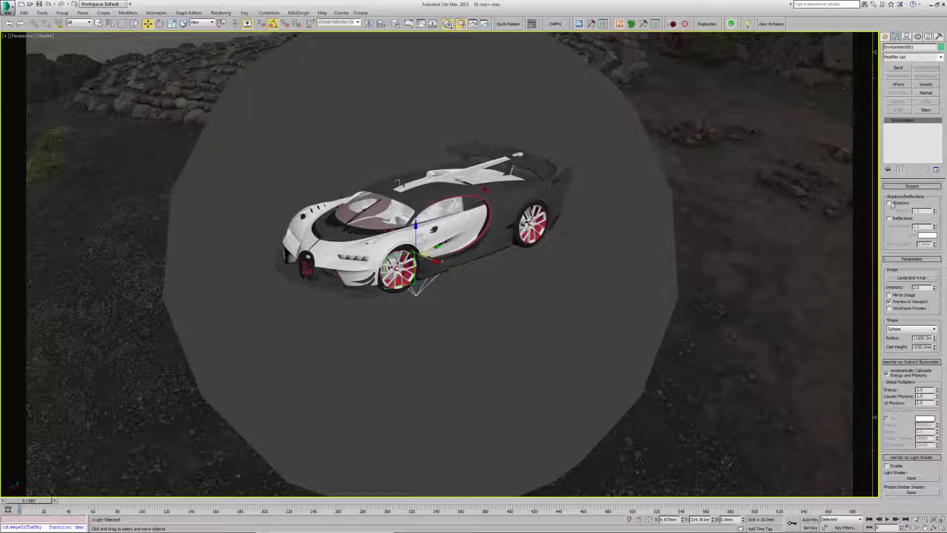
left_click(889, 203)
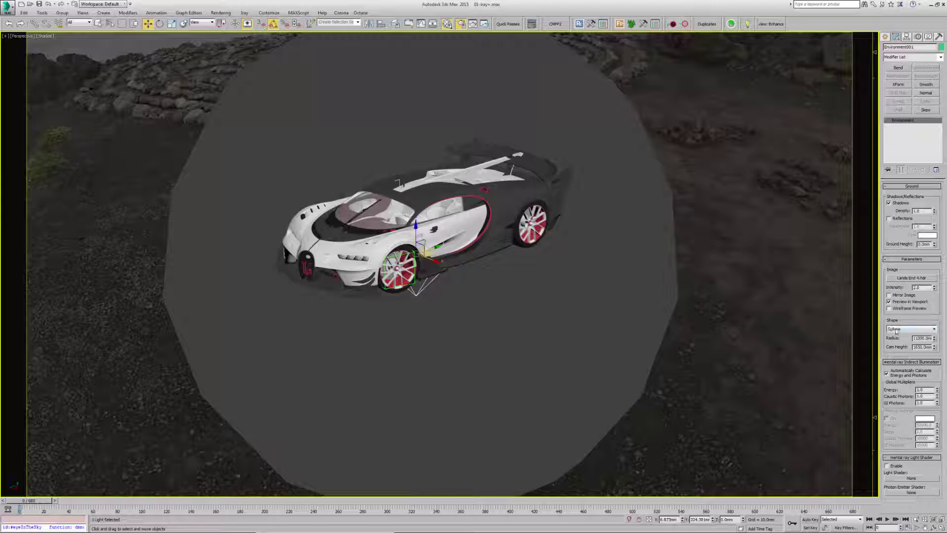
middle_click_drag(595, 293, 562, 274, "alt")
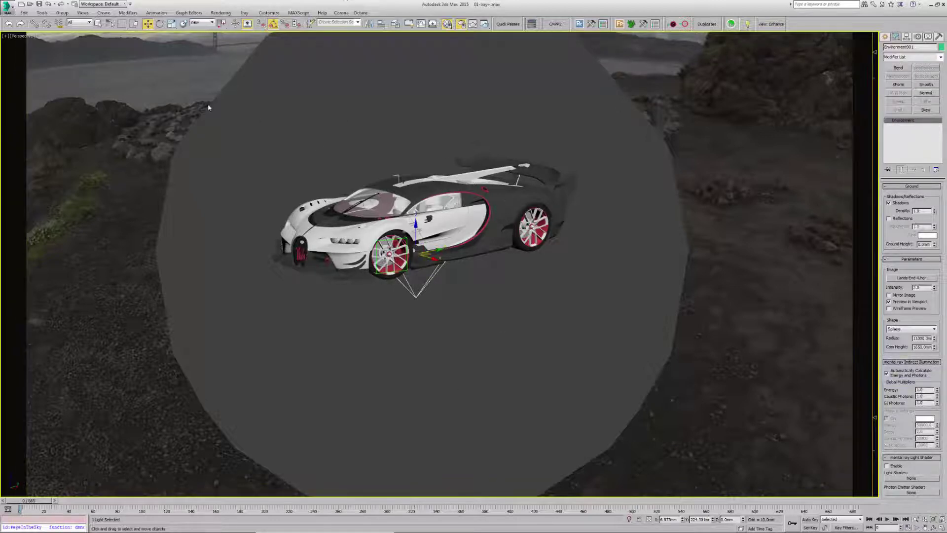
Deselect all, switch to the Camera001 view, and select Environment001 from the Scene Explorer.
left_click(168, 58)
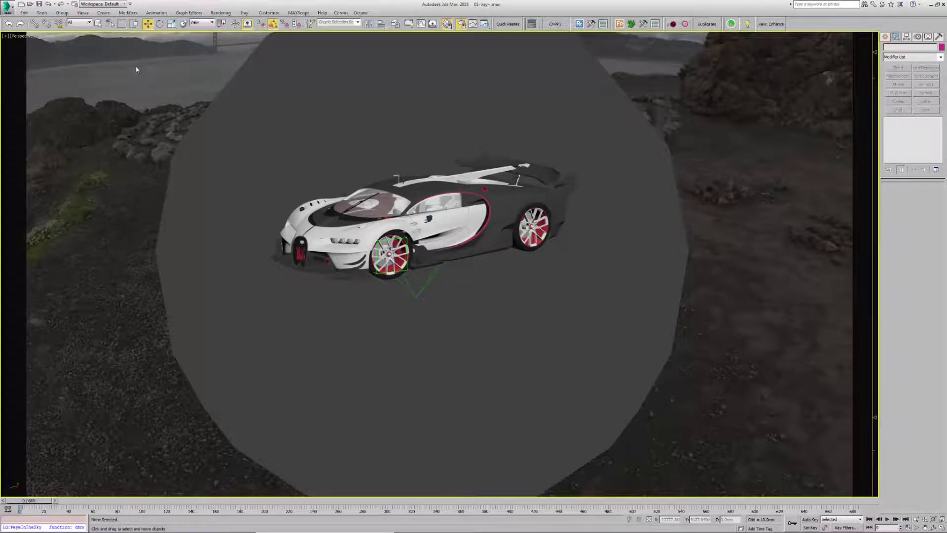
key("c")
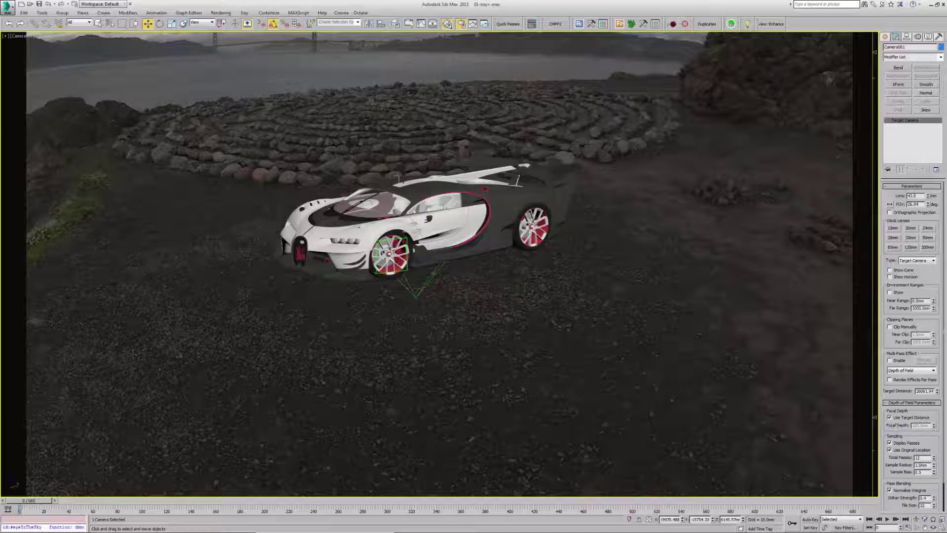
left_click(396, 24)
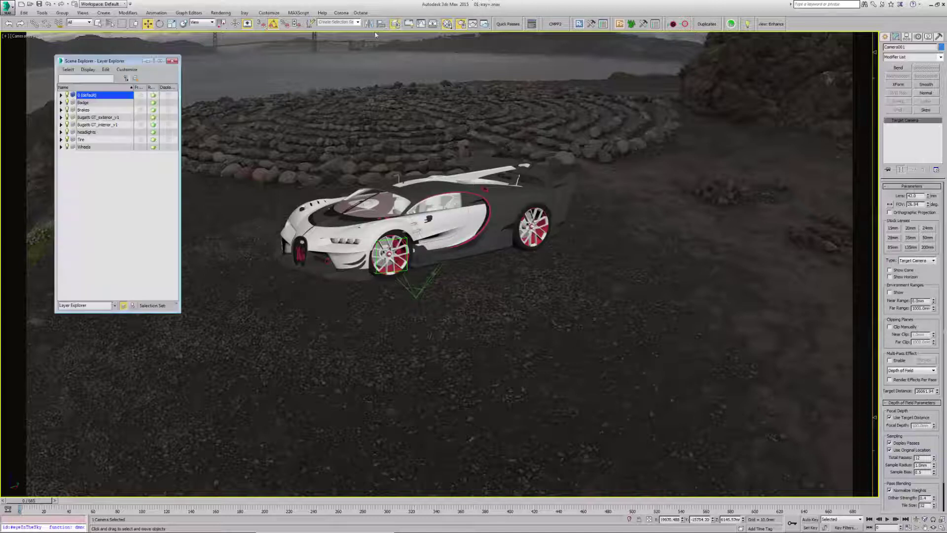
left_click(61, 95)
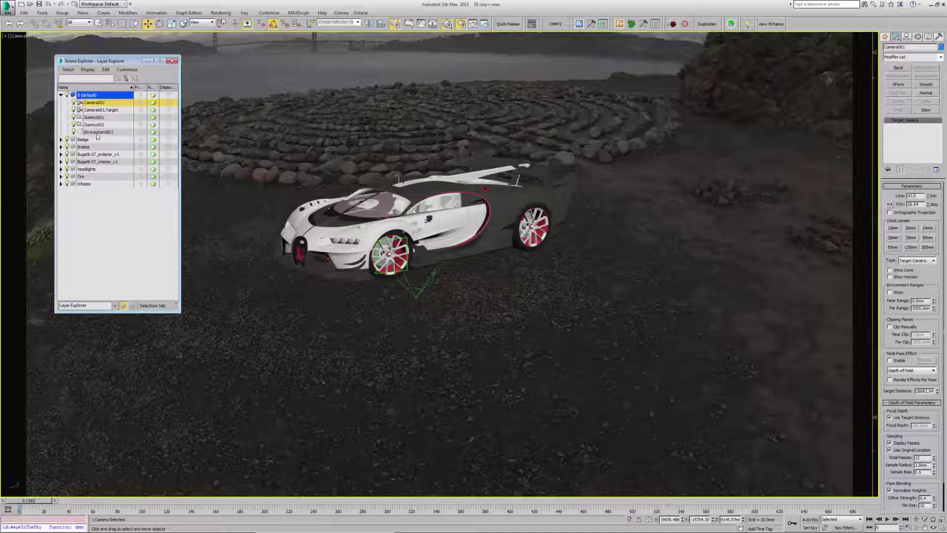
left_click(99, 131)
left_click(172, 61)
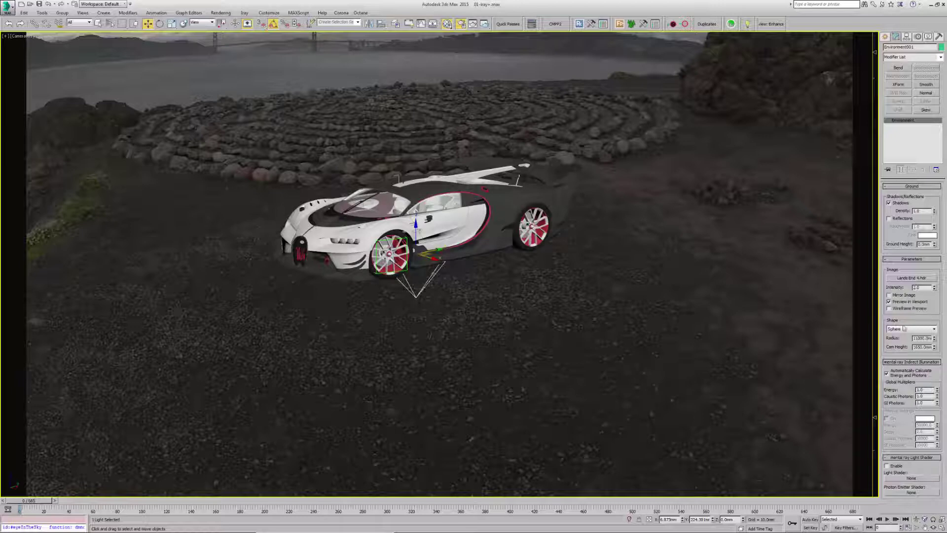
Set the environment shape to Hemisphere and orbit Camera001 to a high rear three-quarter view.
left_click(933, 528)
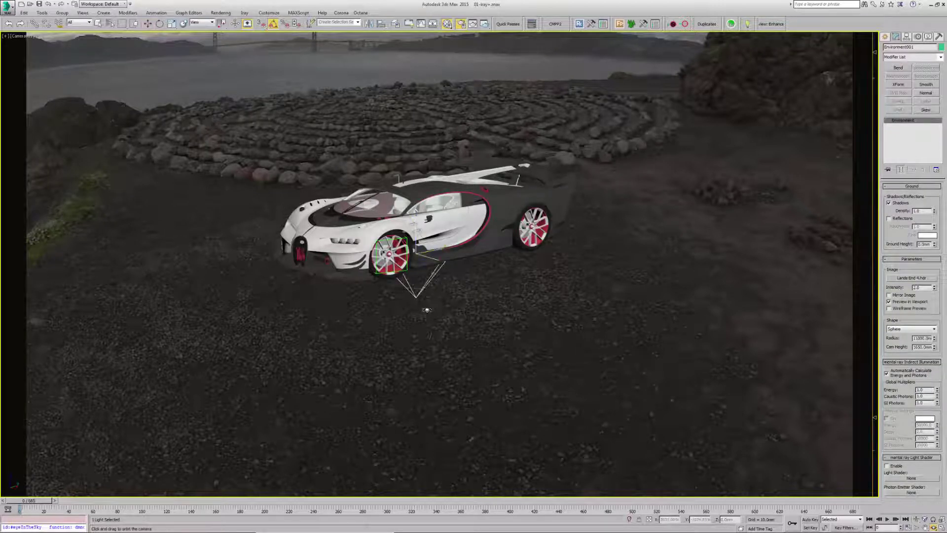
left_click_drag(425, 309, 432, 264)
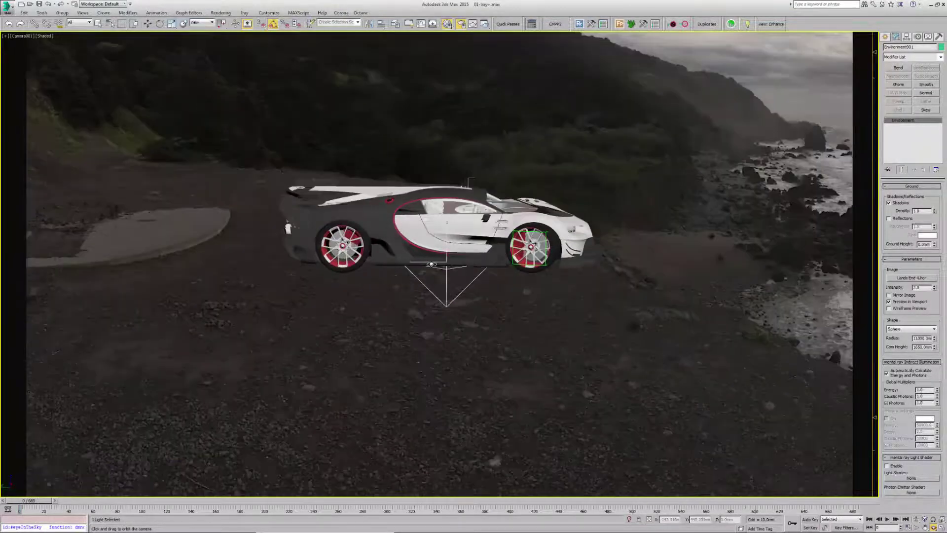
left_click(903, 329)
left_click(900, 340)
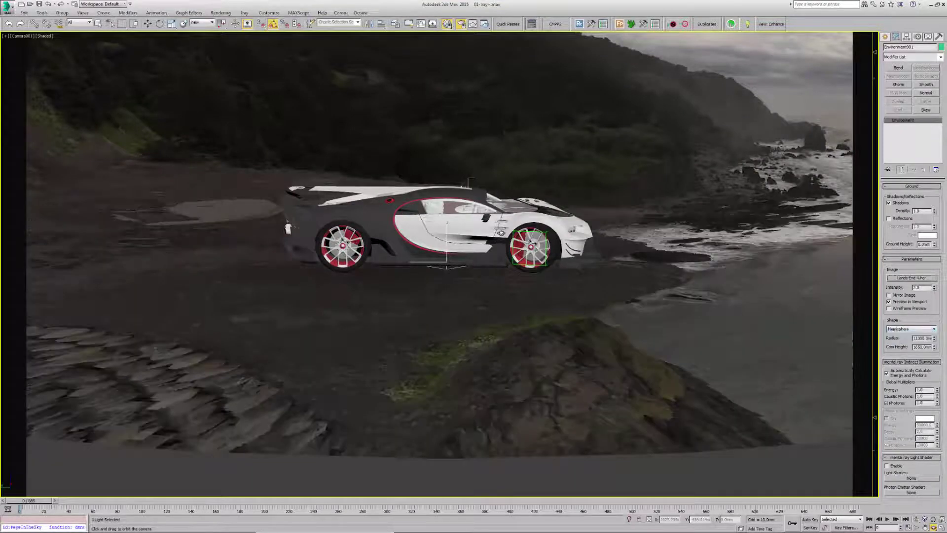
left_click_drag(444, 267, 414, 188)
left_click_drag(348, 251, 316, 258)
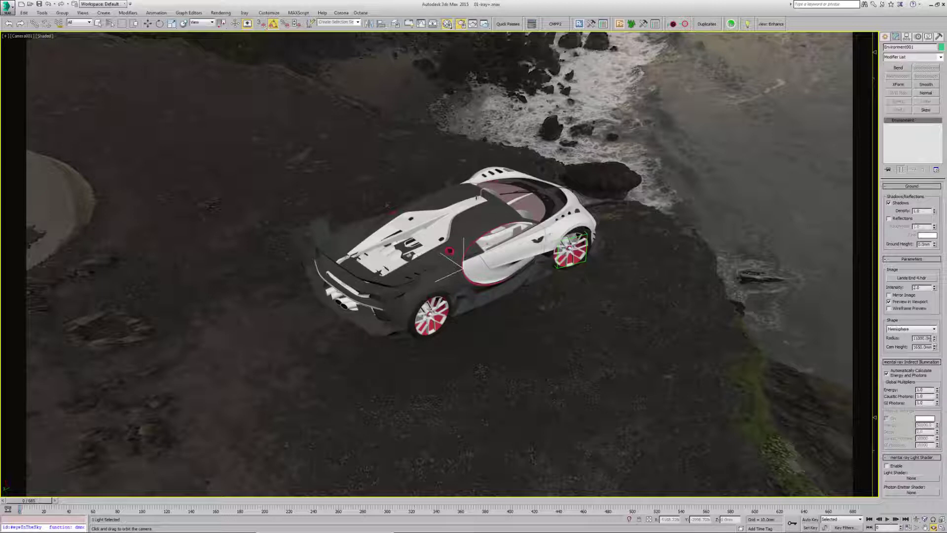
Shrink the dome radius and set its camera height to 200, orbiting Camera001 to check.
double_click(923, 338)
mouse_move(936, 342)
left_mouse_down()
mouse_move(930, 370)
mouse_move(932, 334)
mouse_move(933, 347)
left_mouse_up()
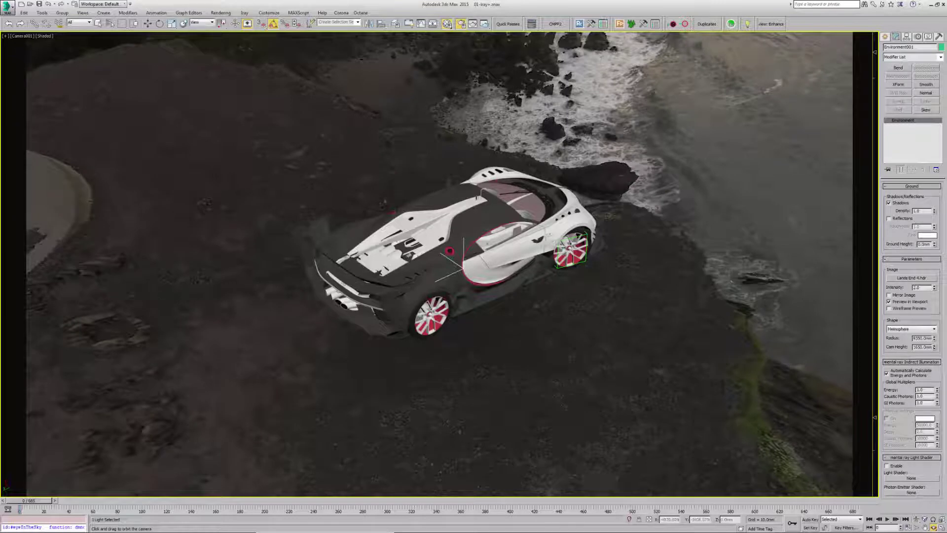
mouse_move(934, 347)
left_mouse_down()
mouse_move(937, 339)
mouse_move(932, 362)
mouse_move(923, 270)
mouse_move(927, 347)
left_mouse_up()
left_click_drag(472, 265, 575, 279)
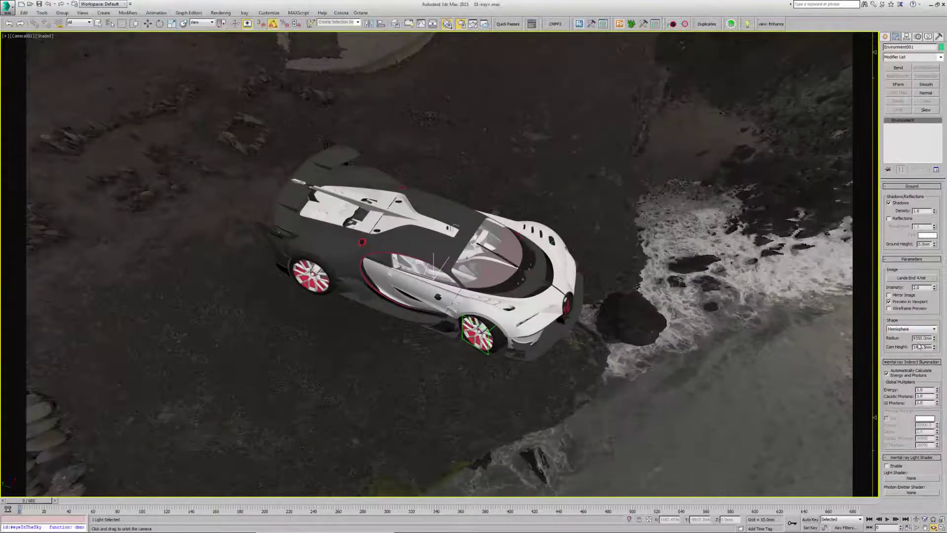
double_click(925, 347)
type("2000.0mm")
mouse_move(439, 273)
left_mouse_down()
mouse_move(346, 274)
mouse_move(438, 272)
mouse_move(434, 286)
mouse_move(402, 279)
mouse_move(427, 274)
left_mouse_up()
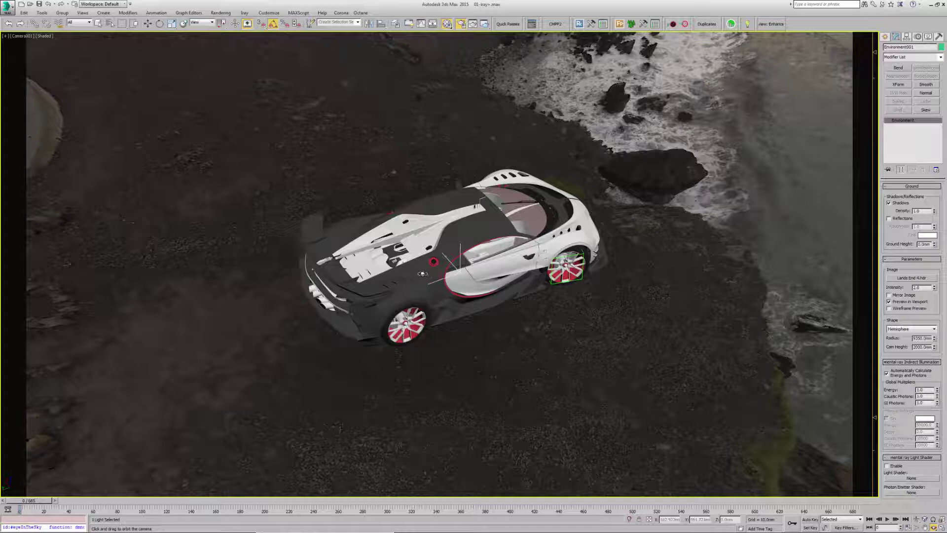
Move the environment light, rotate it 95°, and orbit Camera001 down to a lower angle.
left_click(148, 23)
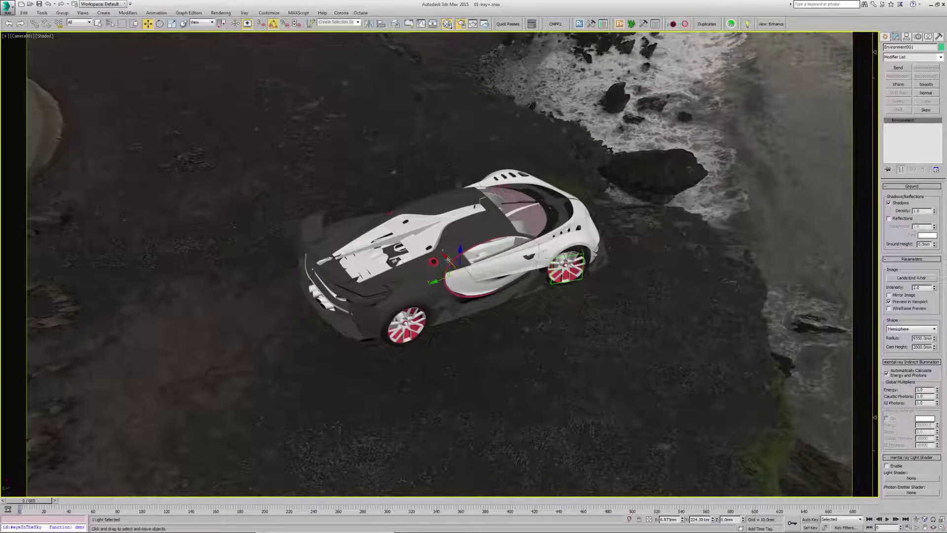
left_click_drag(445, 278, 293, 176)
key("e")
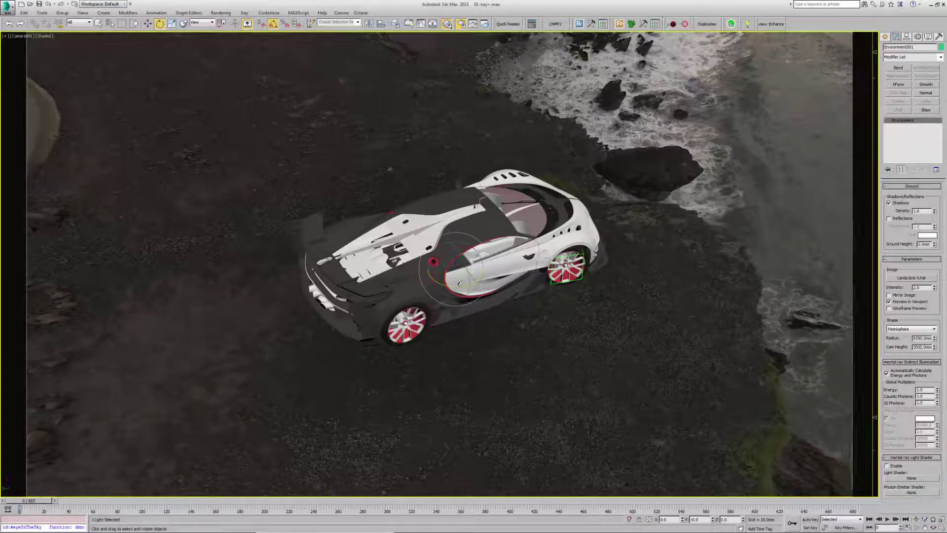
left_click_drag(473, 268, 437, 250)
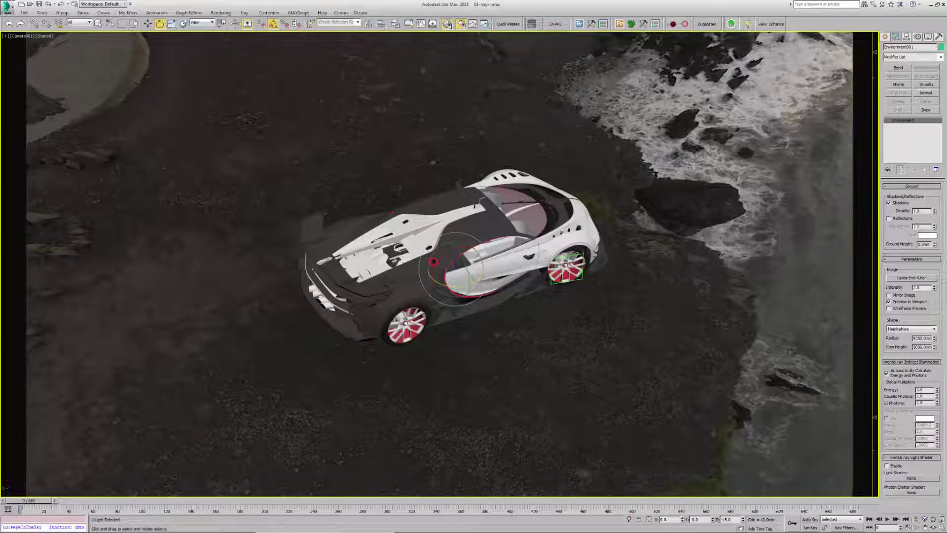
left_click(934, 528)
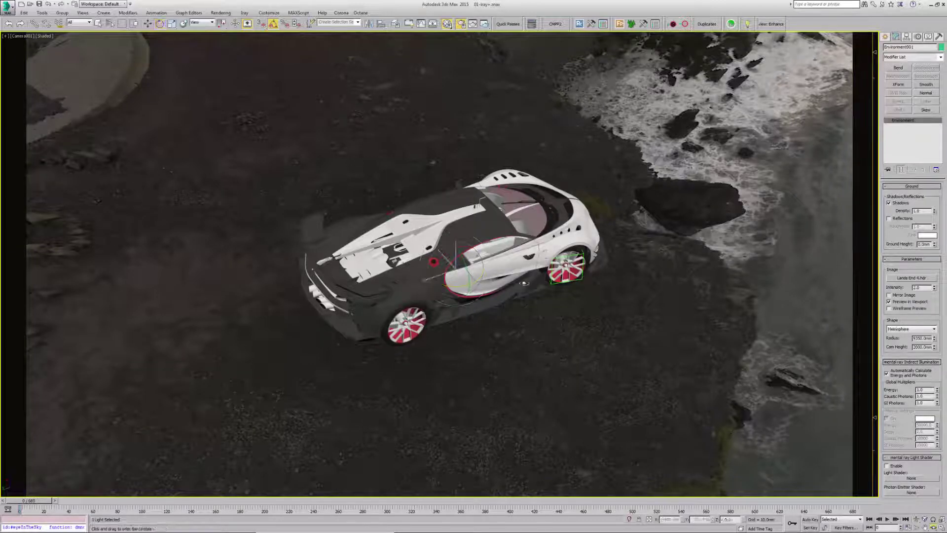
left_click_drag(445, 241, 443, 234)
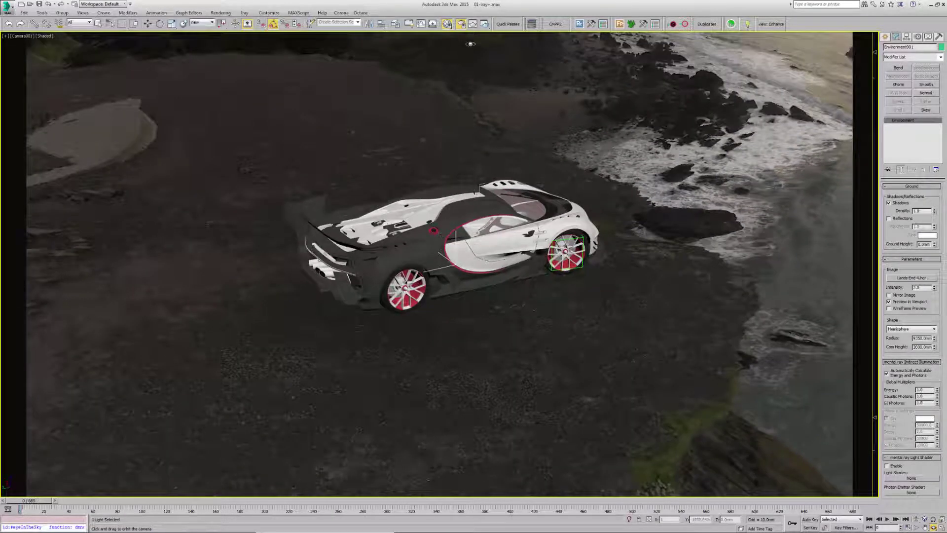
Start an ActiveShade preview and set the dome radius to 12000 mm with 2000 mm camera height.
left_click(486, 27)
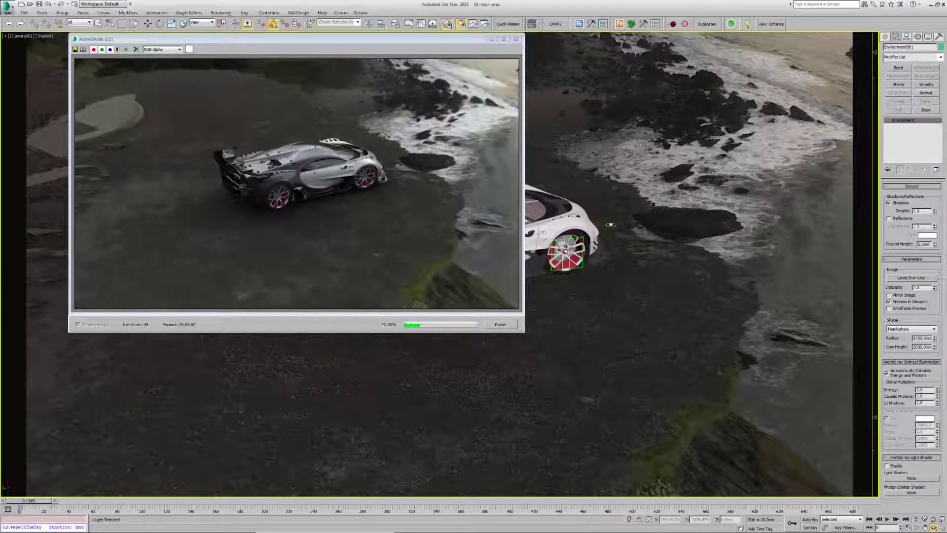
middle_click_drag(618, 227, 628, 247, "alt")
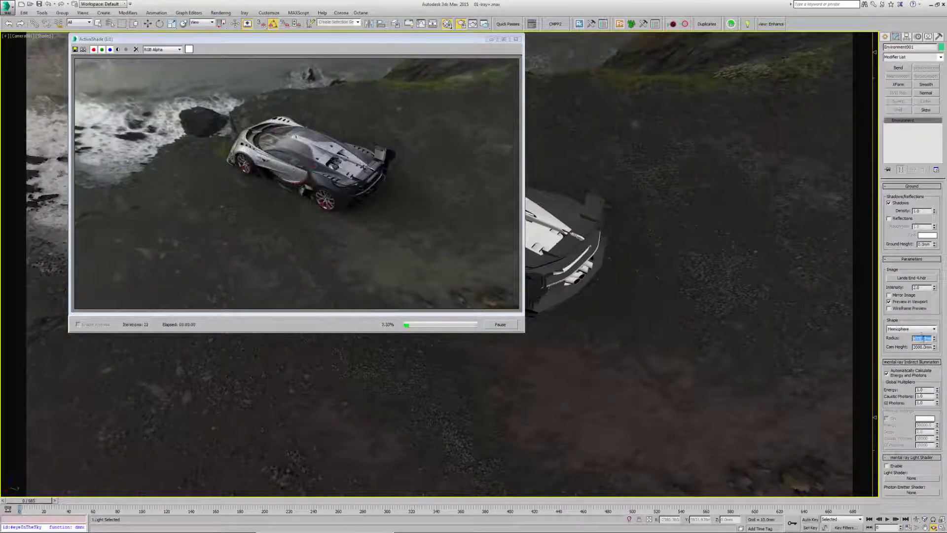
type("0")
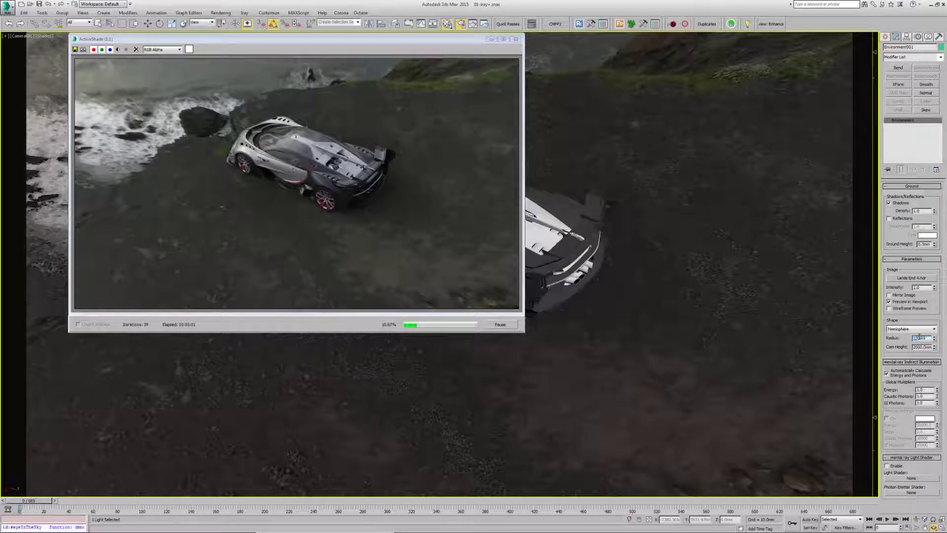
key("Tab")
type("2000")
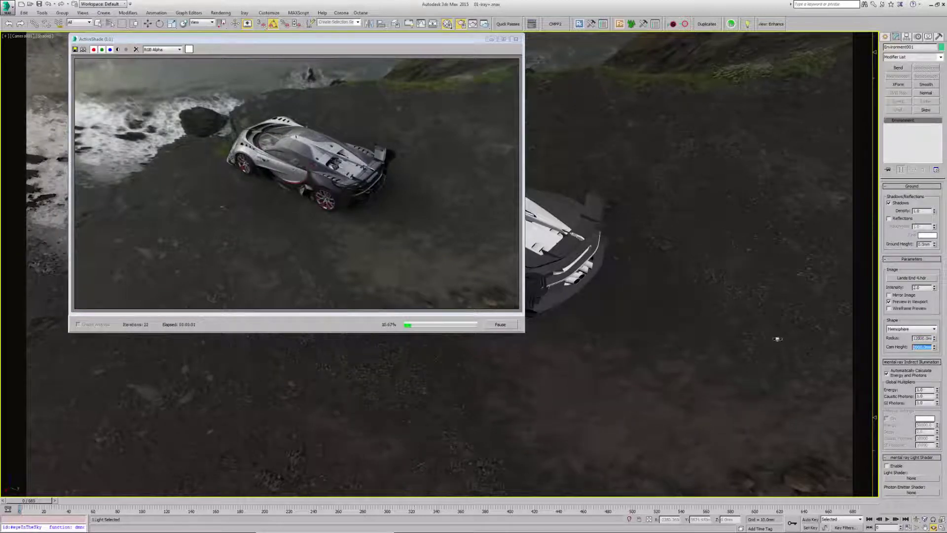
key("Return")
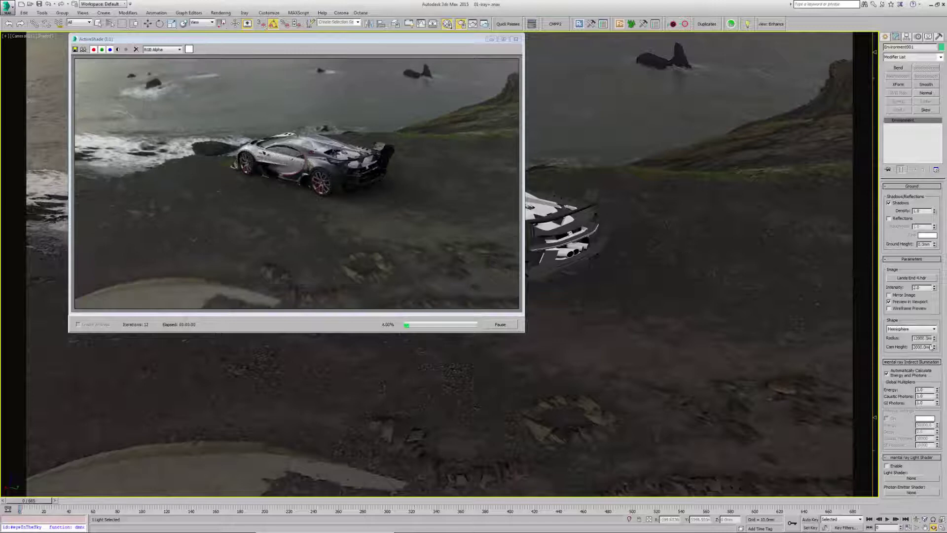
Change the dome camera height to 2500 mm and orbit Camera001 to look down on the car.
double_click(922, 347)
type("2500")
key("Return")
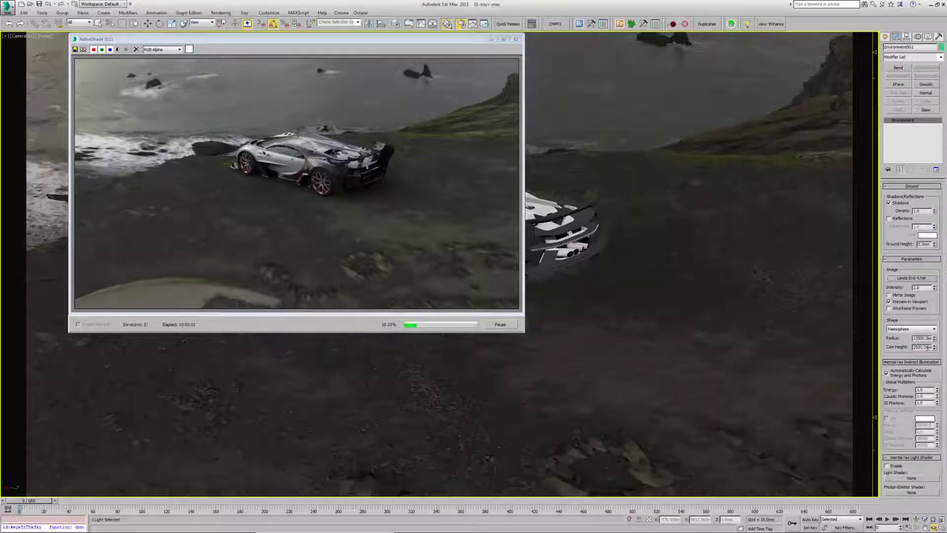
left_click_drag(606, 208, 627, 277)
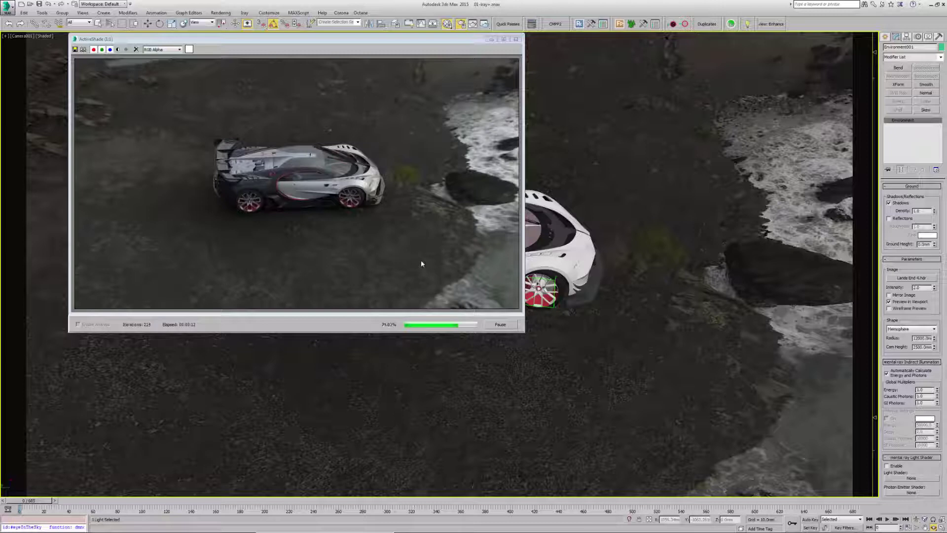
Dolly Camera001 in toward the car, then orbit it round to a side view.
left_click(917, 519)
left_click_drag(559, 291, 556, 269)
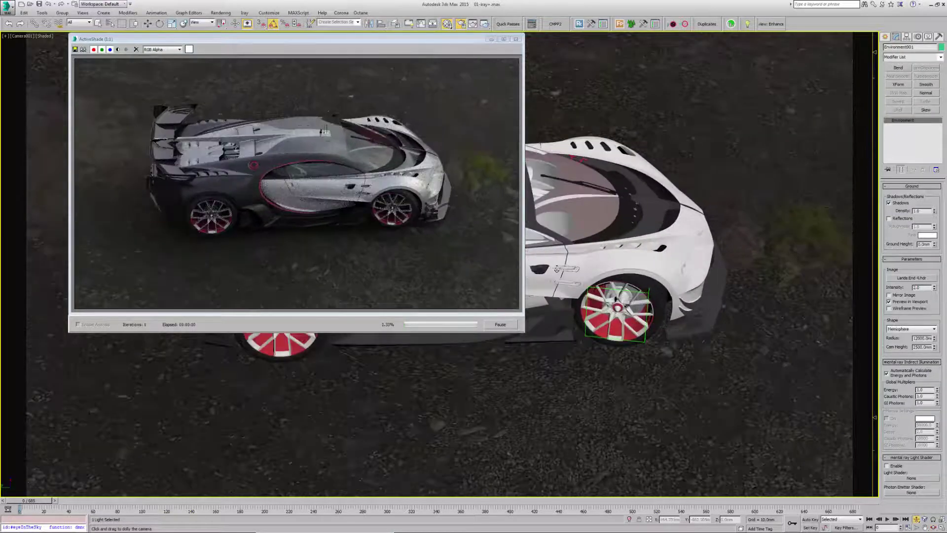
left_click(933, 527)
left_click_drag(607, 300, 613, 298)
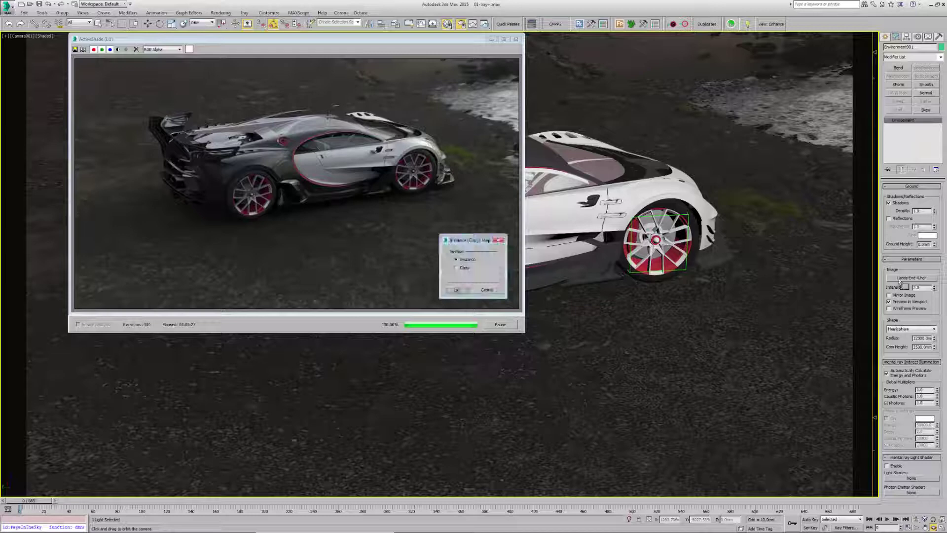
Assign Parking Lot.hdr as an instanced dome image and lower Cam Height to 1025 mm.
left_click_drag(908, 278, 901, 282)
left_click(453, 292)
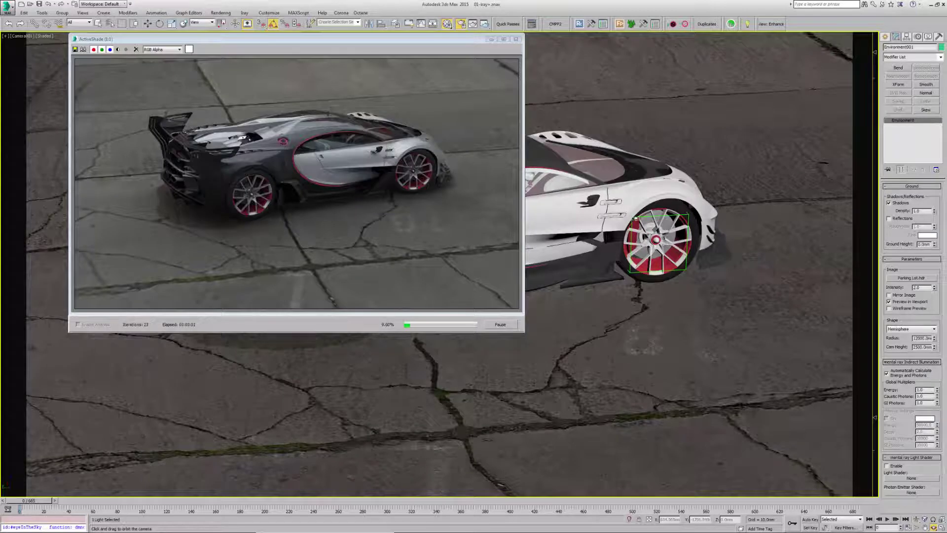
left_click_drag(636, 218, 605, 233)
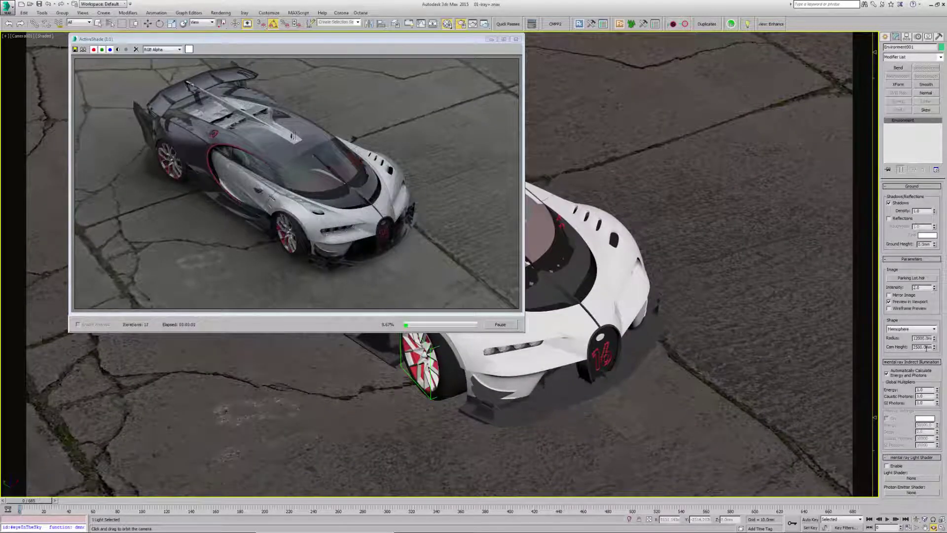
left_click_drag(934, 348, 934, 366)
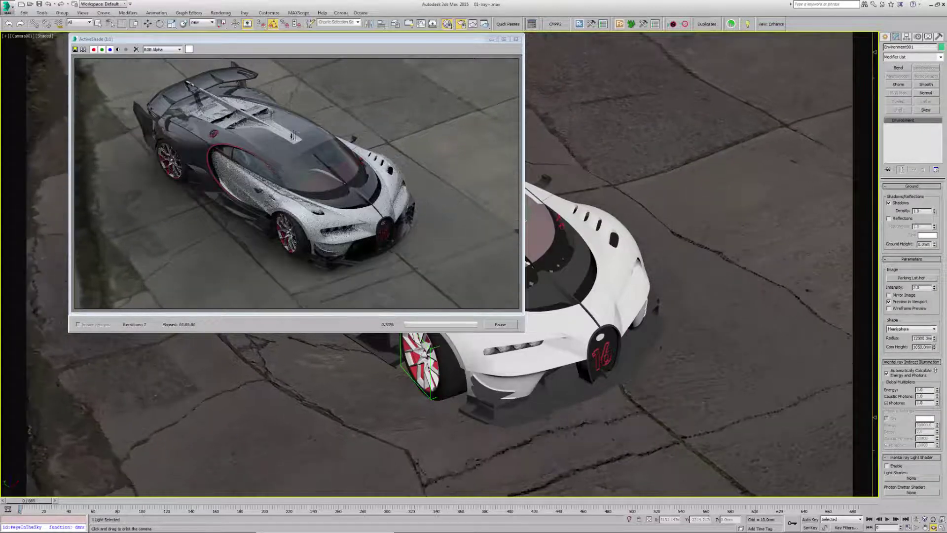
left_click_drag(661, 276, 646, 313)
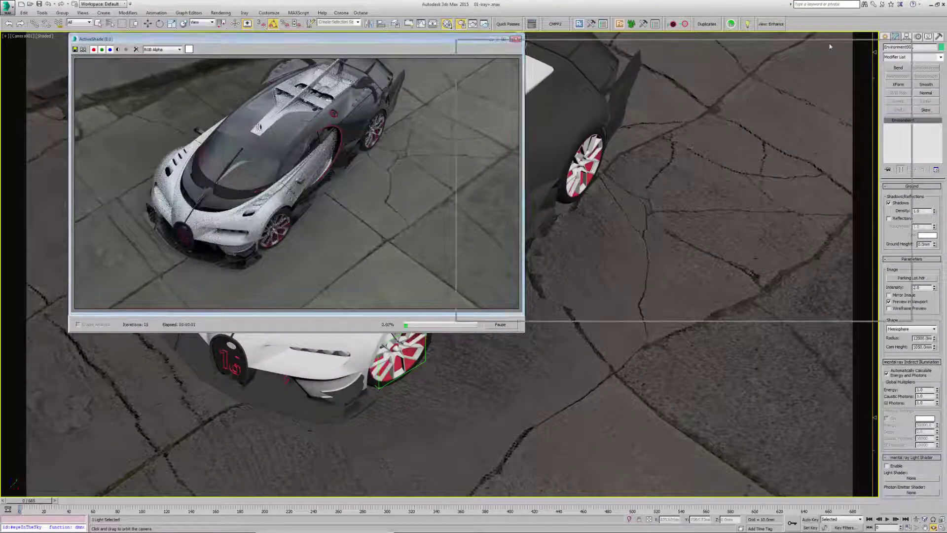
Move the dome light up and to the left, then orbit the camera around the car.
left_click_drag(407, 41, 856, 47)
key("w")
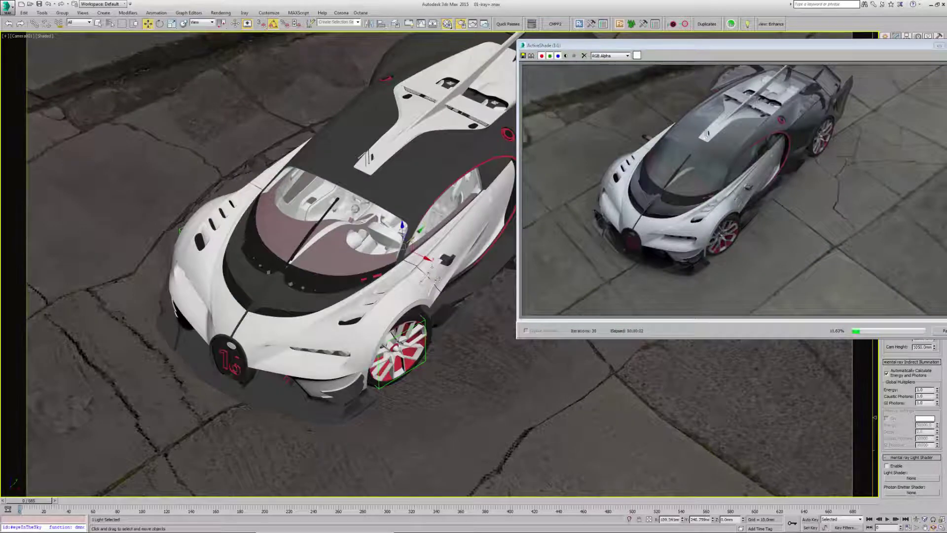
left_click_drag(419, 253, 332, 211)
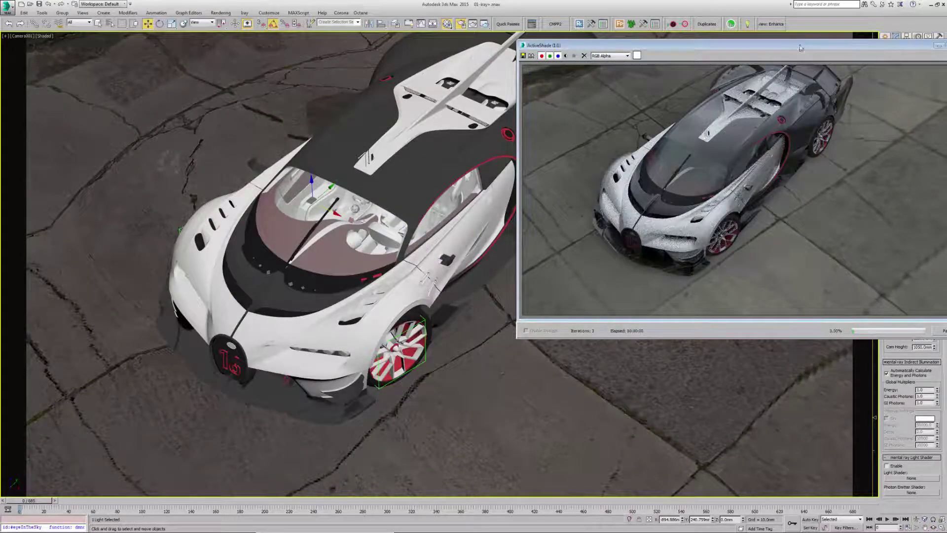
left_click_drag(411, 88, 377, 62)
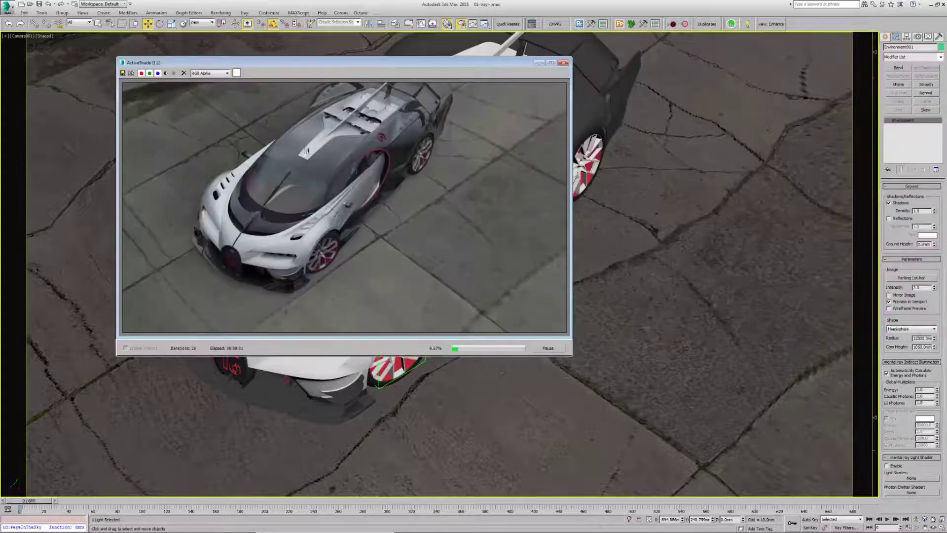
left_click(933, 528)
left_click_drag(624, 366, 732, 332)
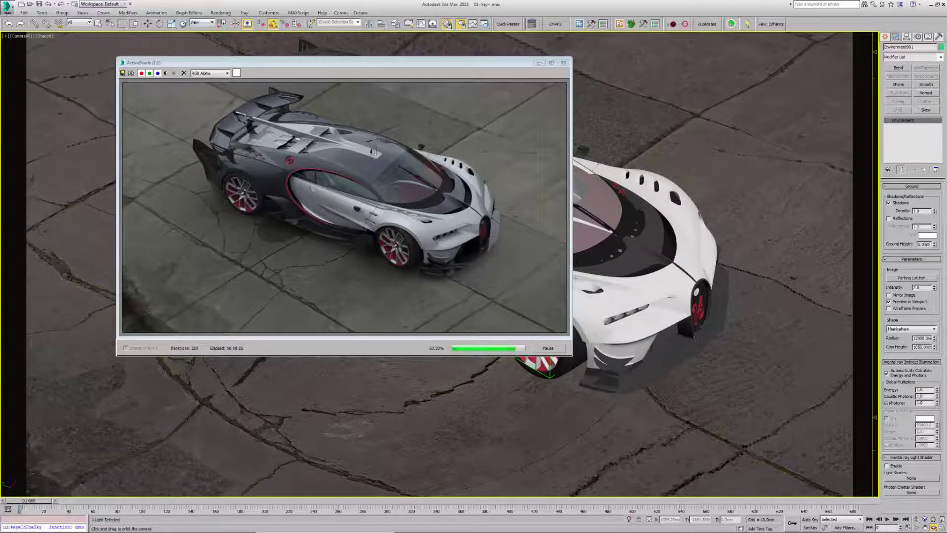
Instance Iceland Jokulsarlon.hdr as the dome map, set Cam Height to ~1491 mm, orbit to a rear view.
left_click_drag(932, 257, 915, 279)
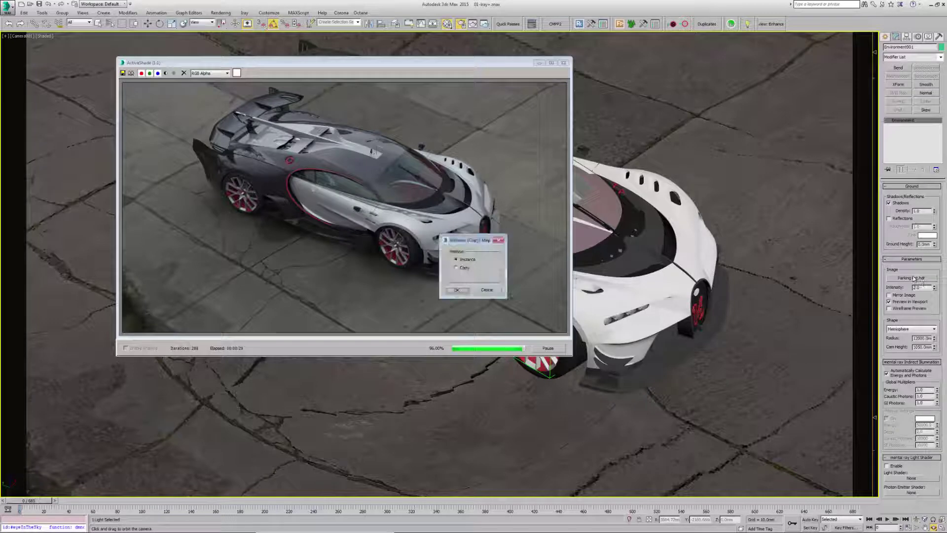
left_click(456, 291)
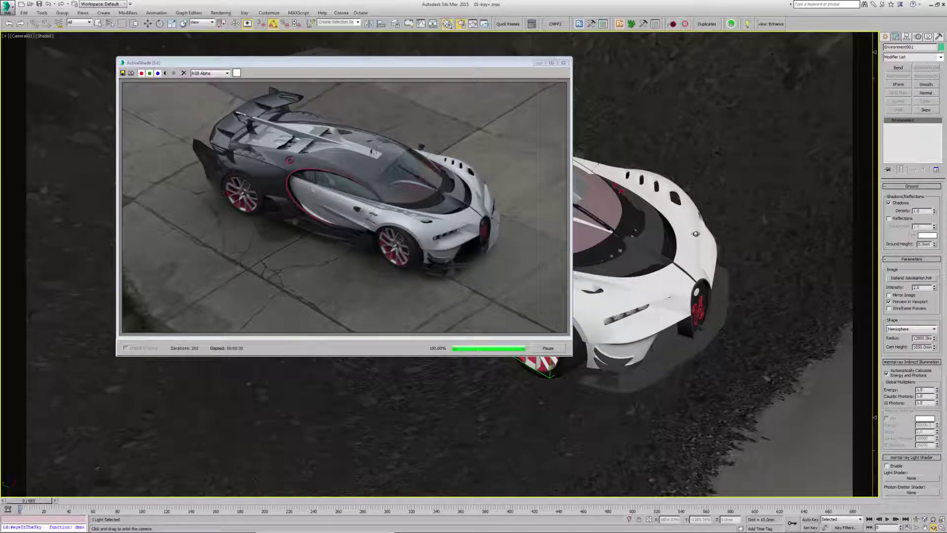
left_click_drag(689, 241, 607, 238)
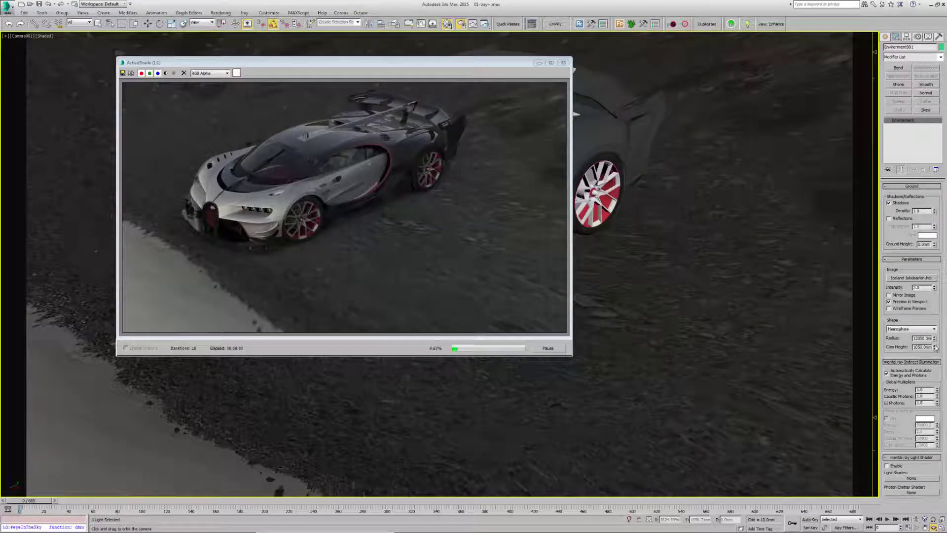
left_click_drag(936, 349, 927, 331)
left_click_drag(789, 319, 661, 317)
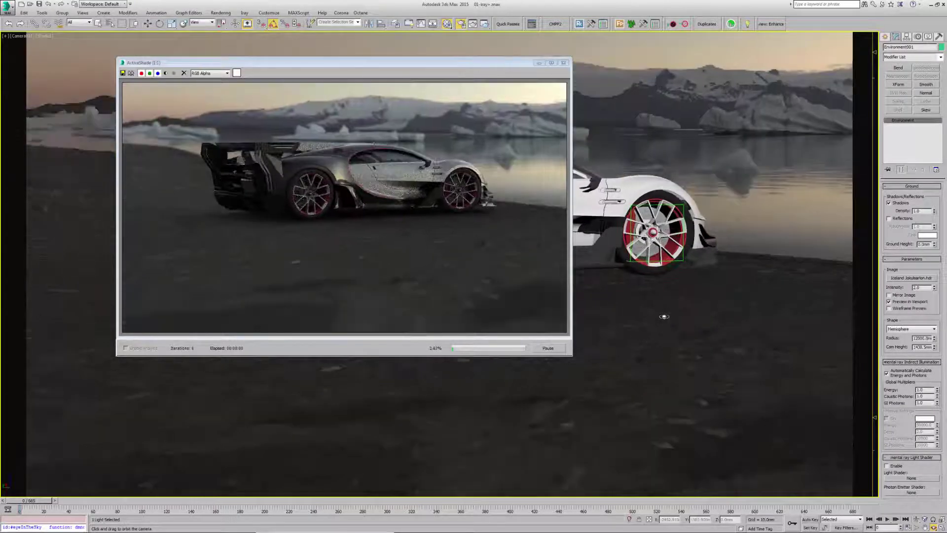
Rotate the dome light on Z from -15 to 45, then close the ActiveShade window.
left_click_drag(435, 64, 796, 60)
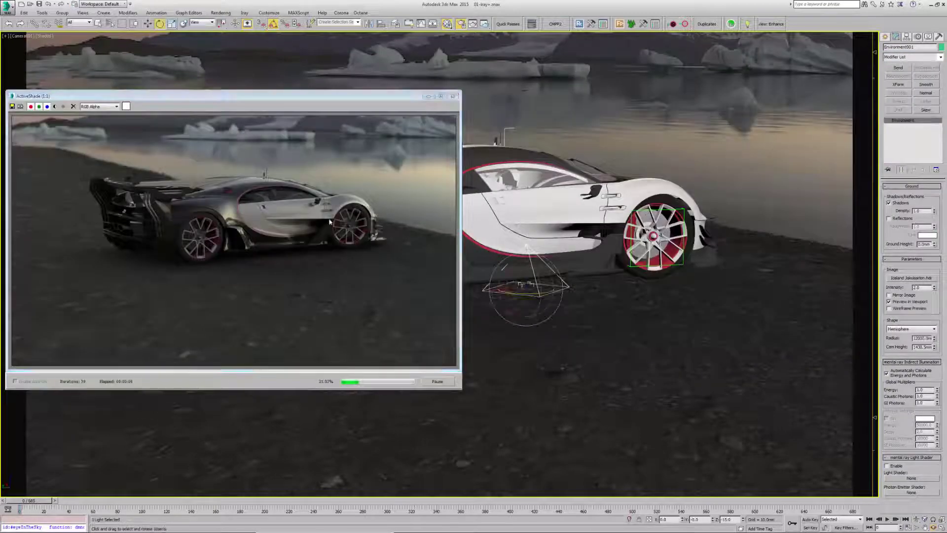
left_click_drag(516, 291, 545, 290)
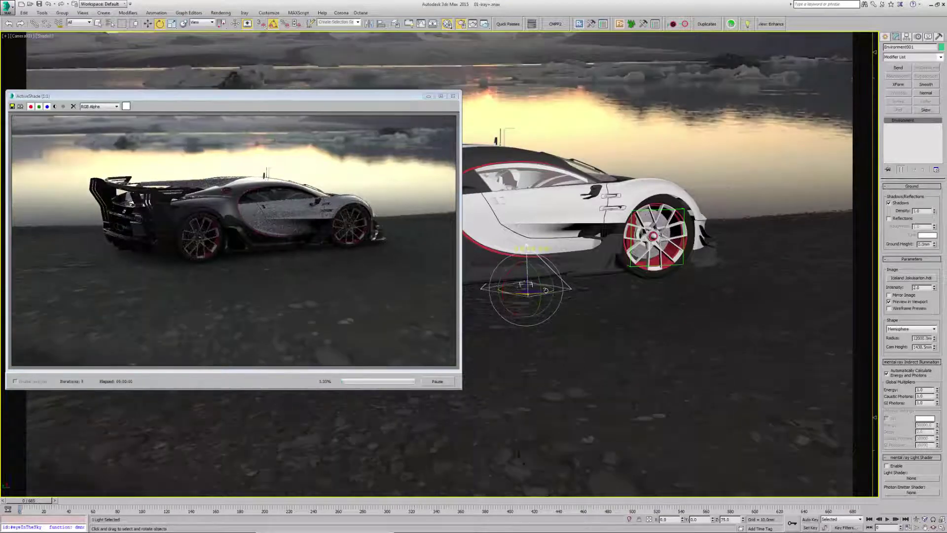
left_click_drag(397, 93, 534, 71)
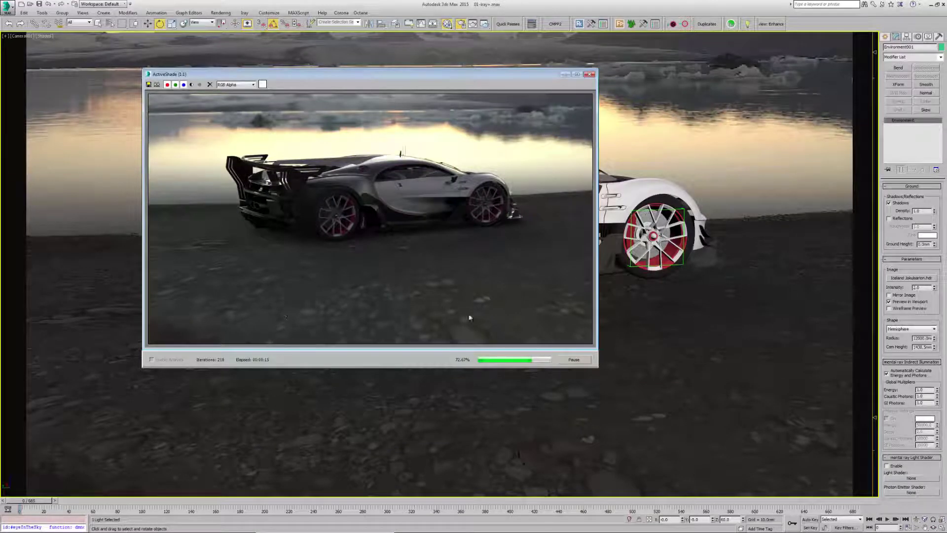
left_click(588, 75)
left_click(486, 26)
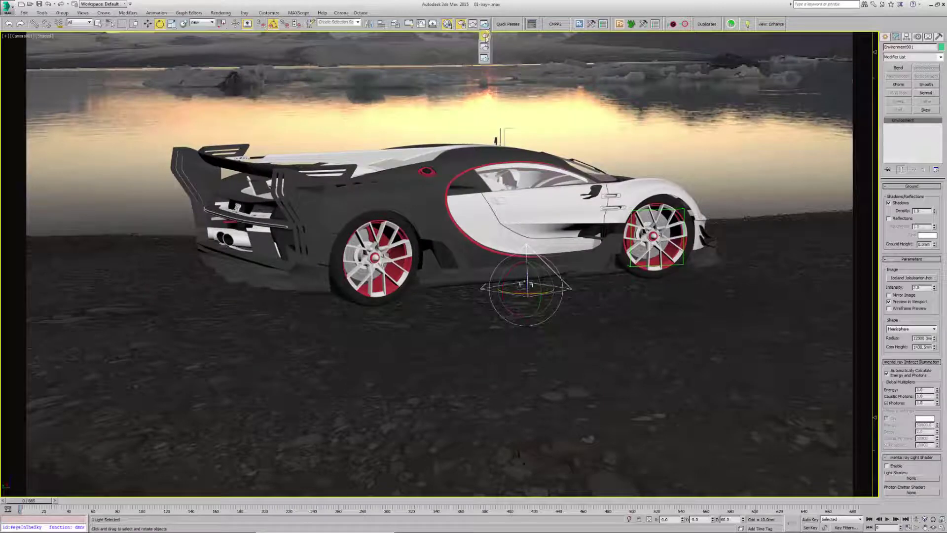
Start a Render Production of Camera001's view of the car at the sunset lagoon.
left_click(485, 36)
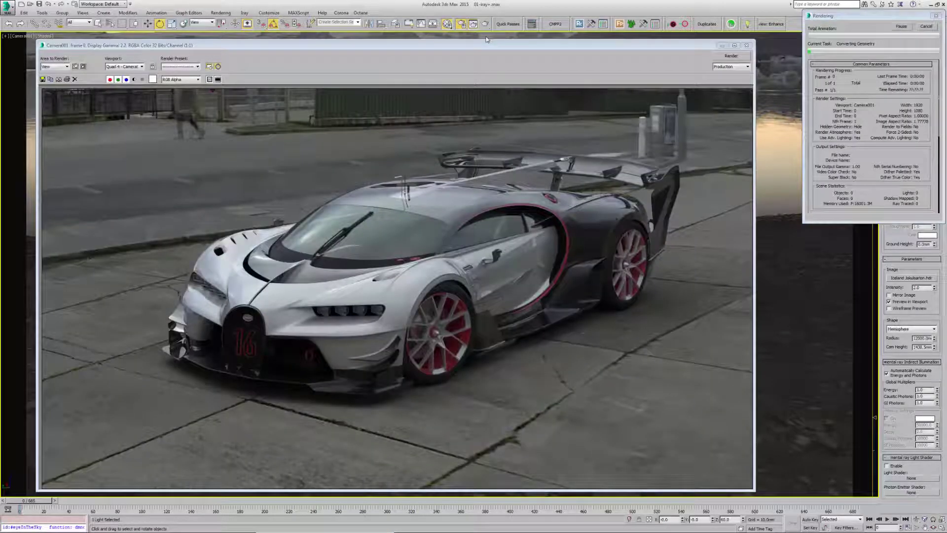